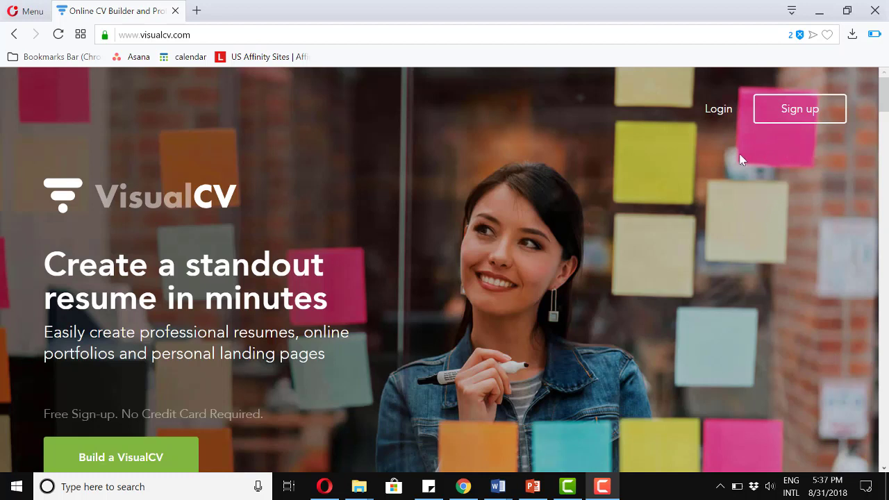
Sign in and start a new CV/Resume from scratch.
left_click(719, 112)
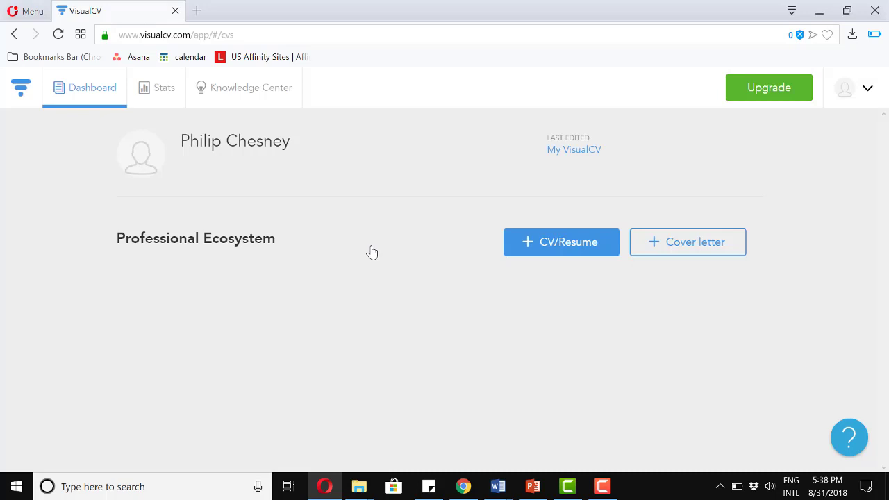
left_click(560, 247)
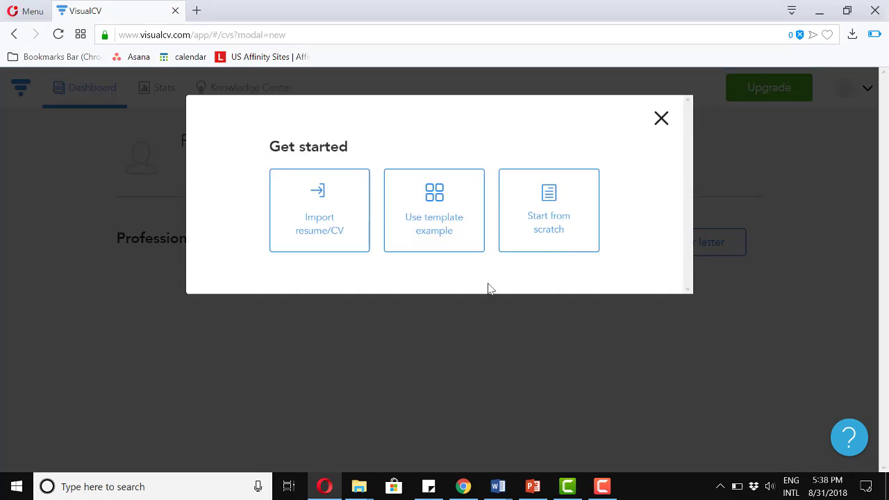
left_click(560, 219)
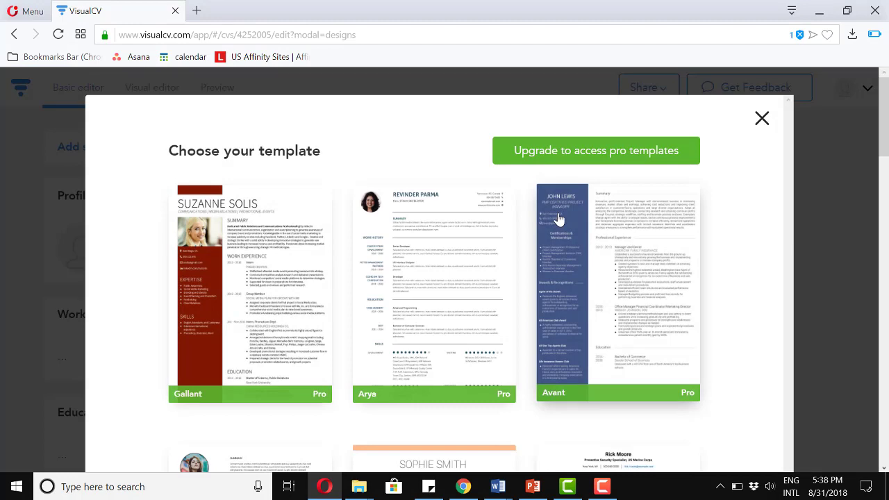
Scroll the template chooser down to the Standard, Monte and Slate designs.
scroll(560, 218, "down", 1)
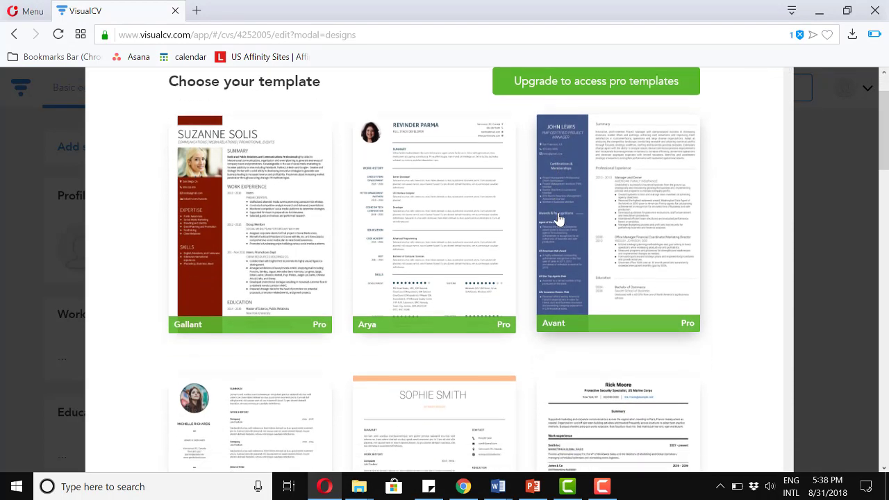
scroll(560, 218, "down", 5)
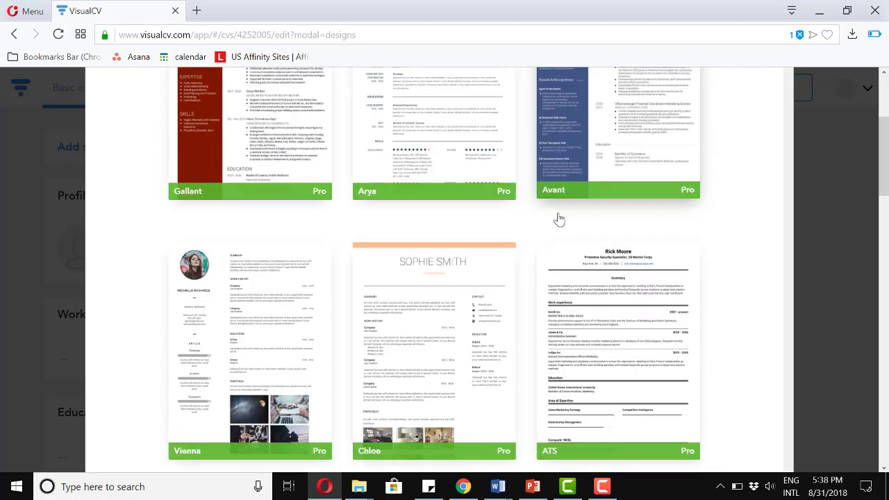
scroll(560, 219, "down", 8)
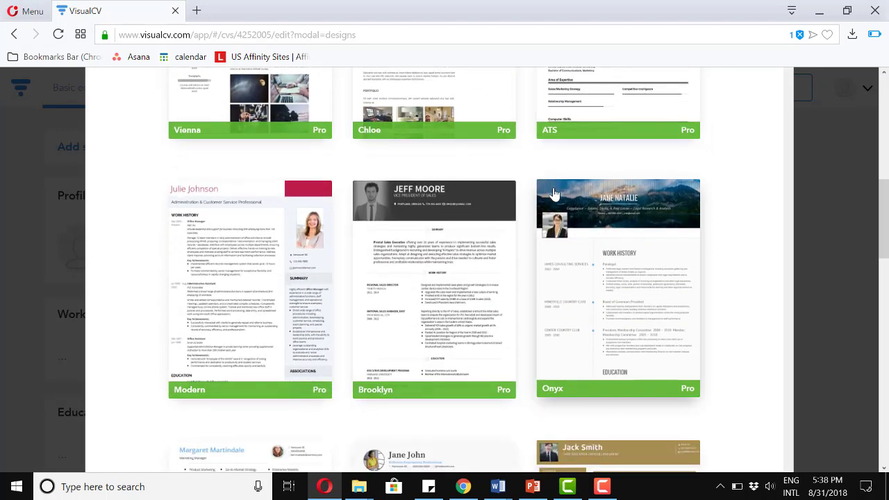
scroll(546, 150, "down", 2)
scroll(548, 153, "down", 2)
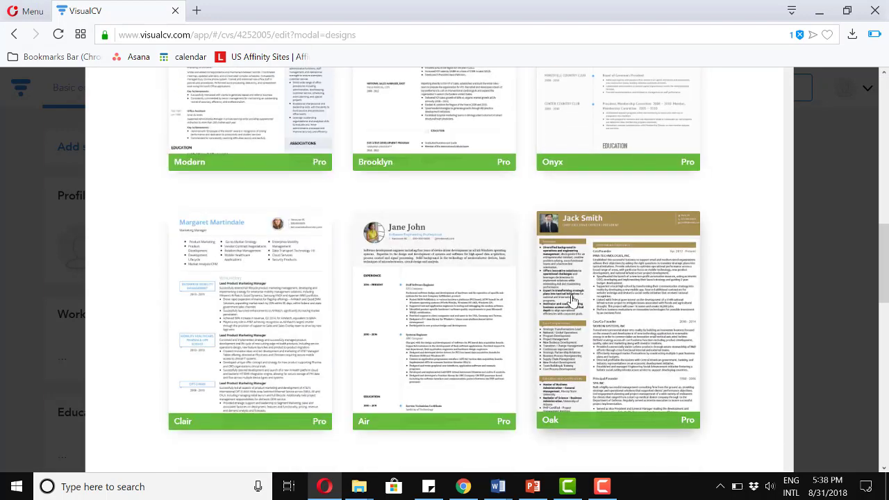
scroll(573, 300, "down", 11)
scroll(573, 300, "down", 9)
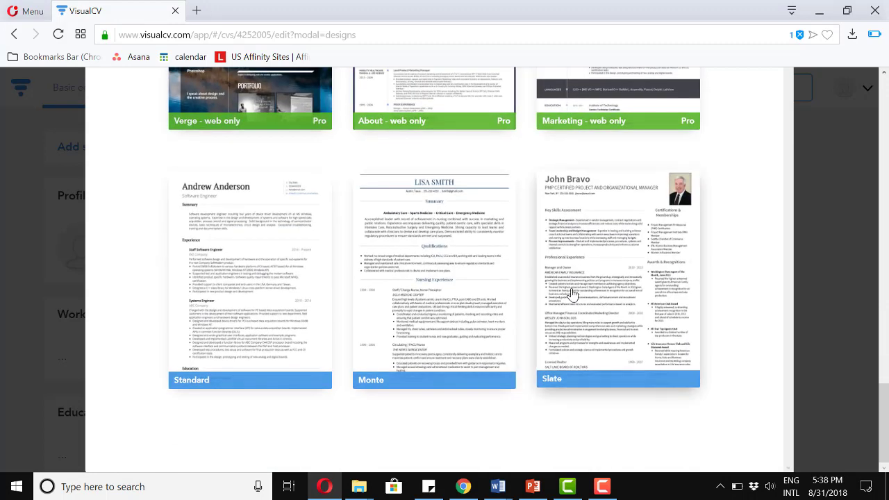
Apply the Standard template and move Education above Work experience.
left_click(283, 295)
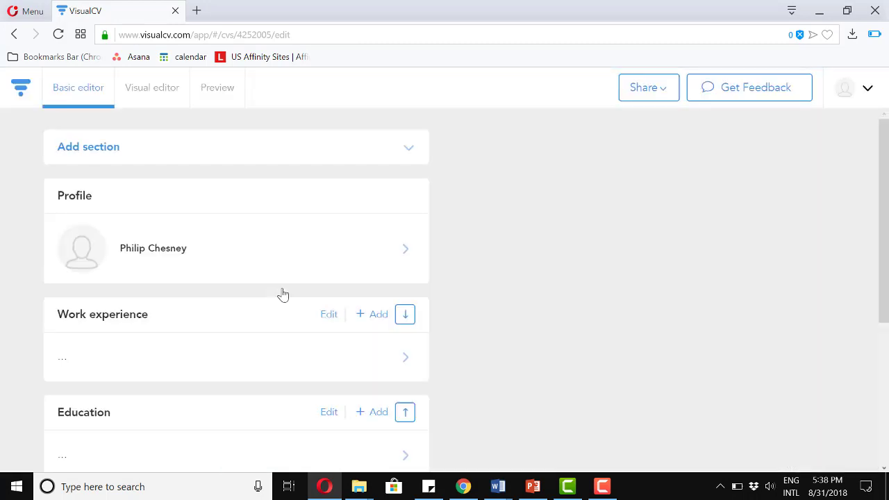
scroll(453, 284, "down", 1)
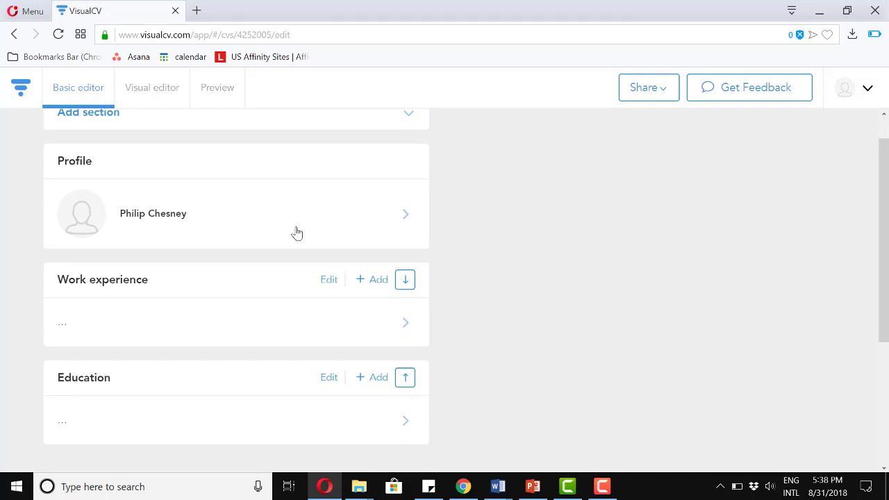
scroll(290, 278, "down", 1)
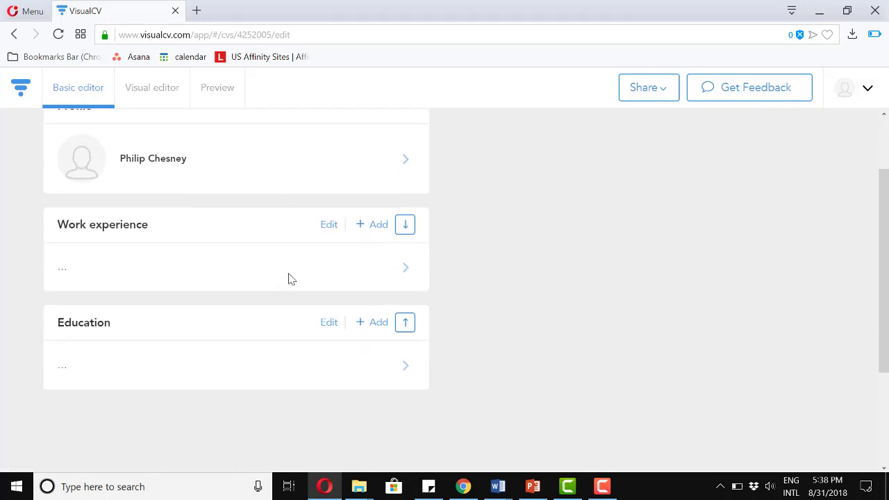
scroll(291, 278, "up", 2)
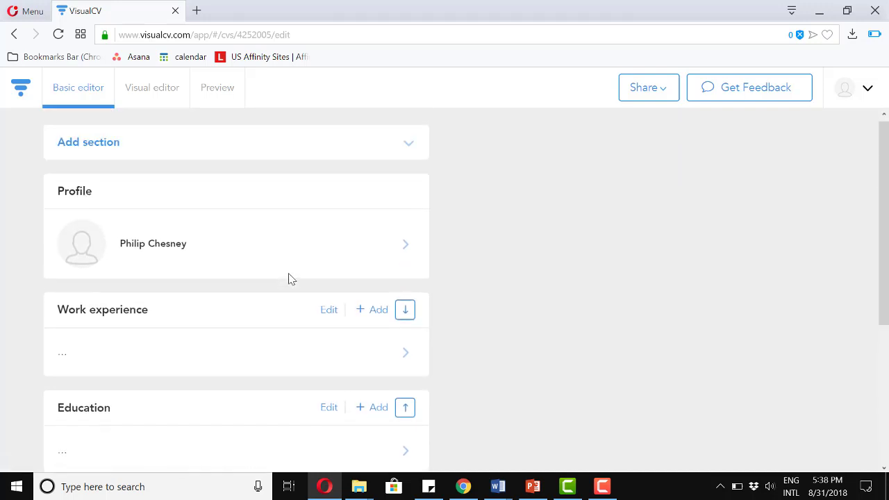
scroll(290, 279, "up", 1)
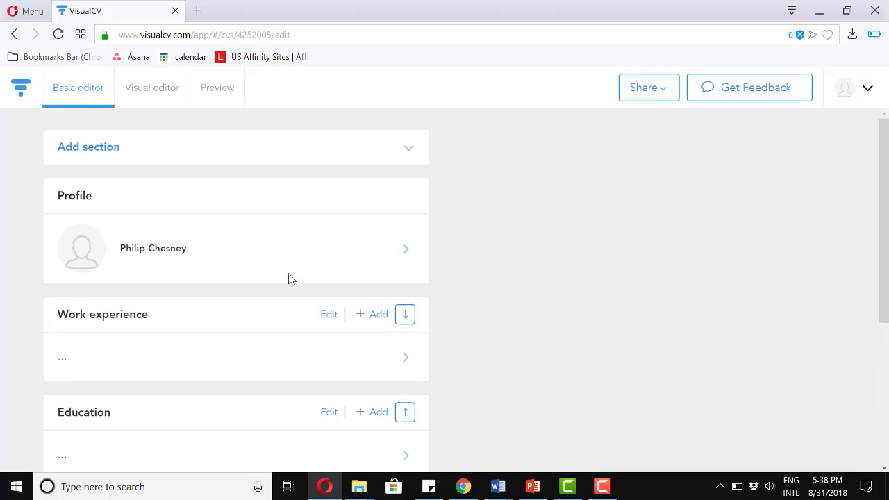
scroll(290, 279, "down", 1)
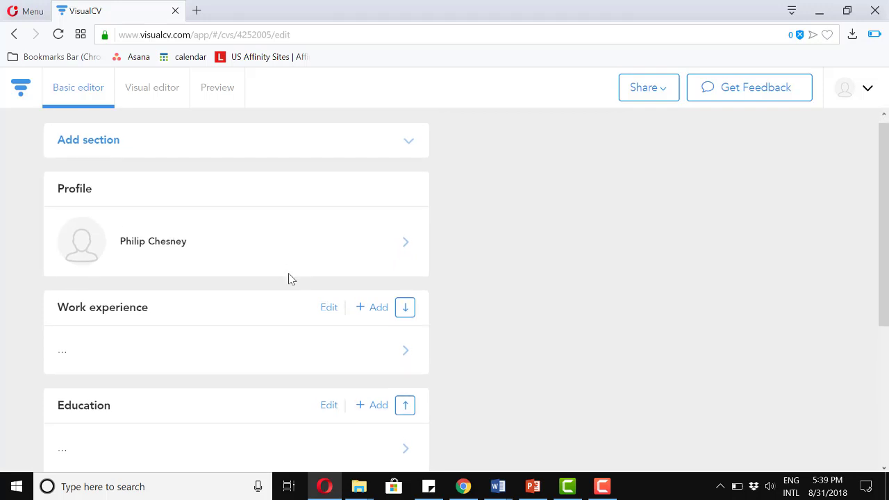
left_click(407, 400)
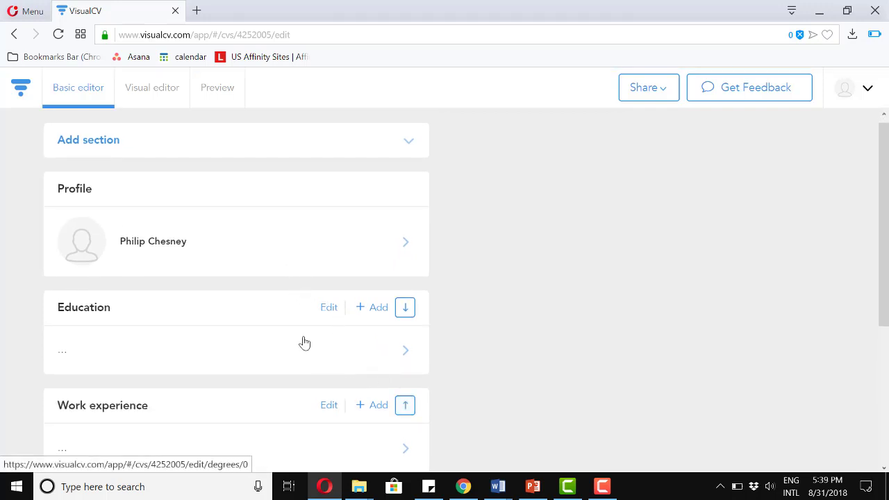
Add and save an empty Summary section.
left_click(150, 152)
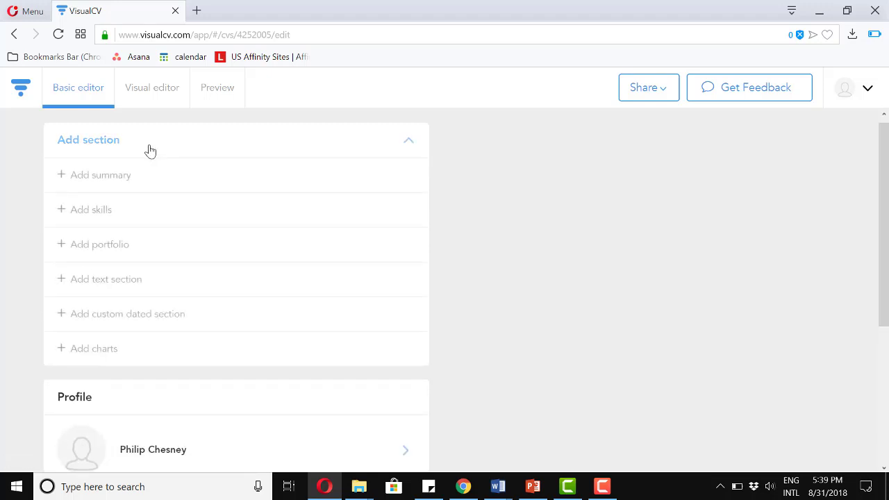
left_click(120, 182)
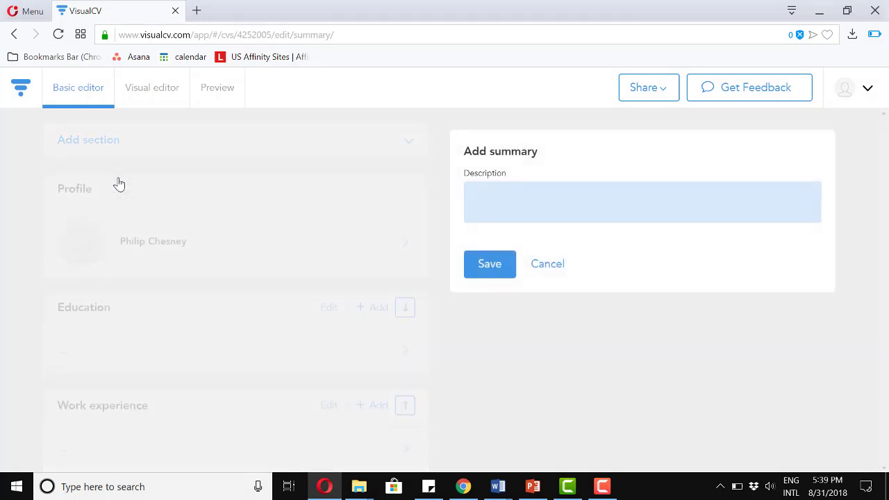
left_click(496, 268)
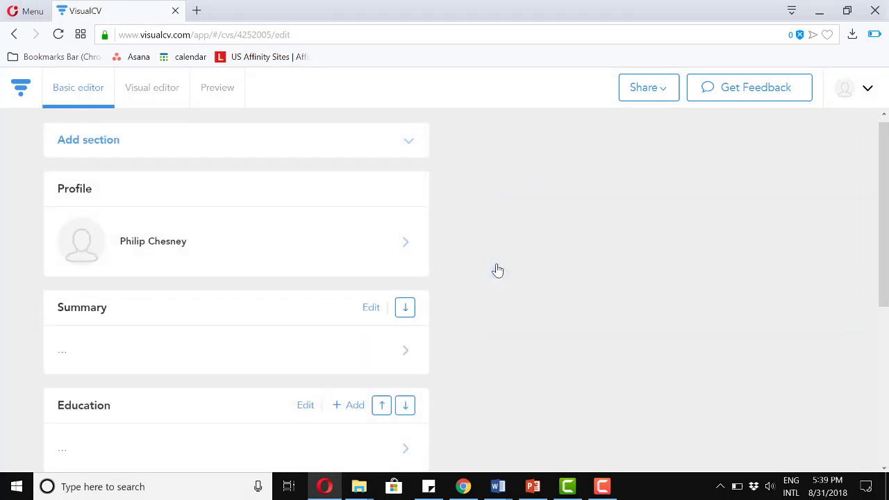
Add three blank free-text sections to the resume.
left_click(197, 149)
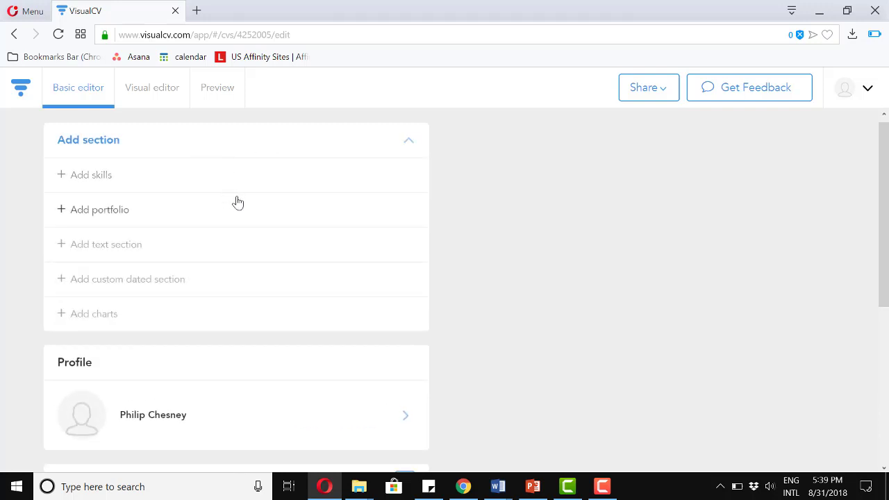
left_click(152, 256)
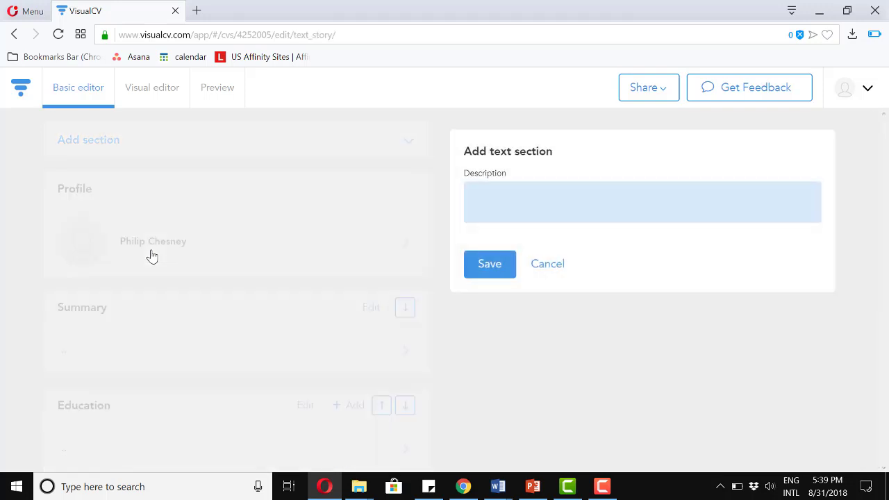
left_click(499, 268)
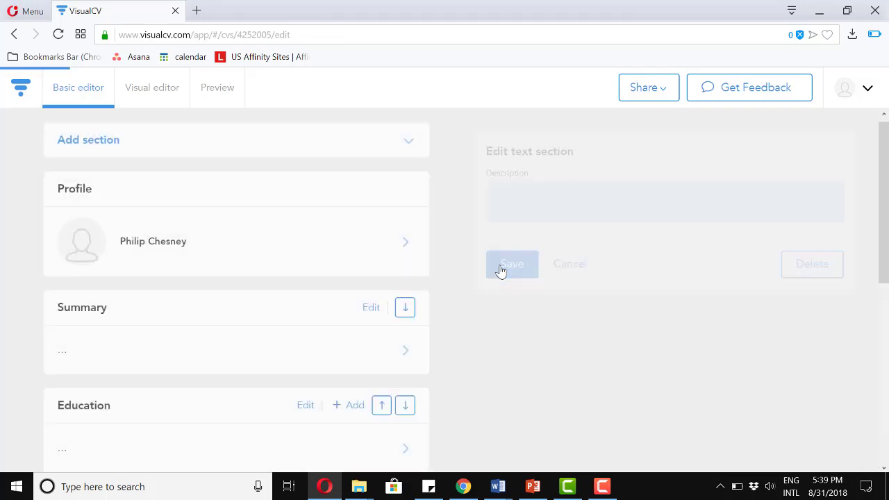
left_click(182, 155)
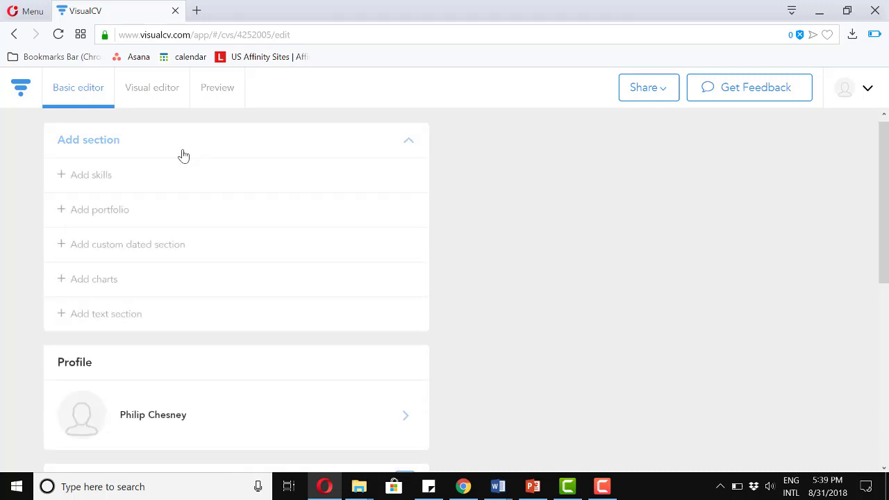
left_click(144, 315)
left_click(500, 271)
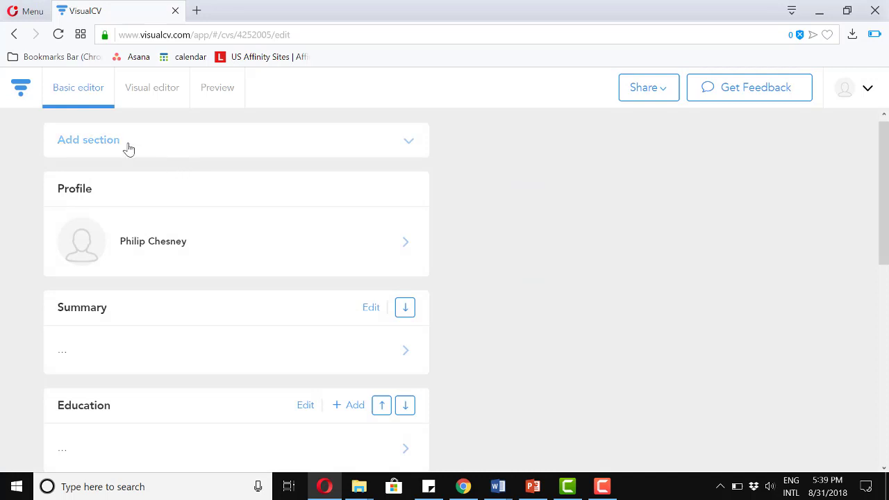
left_click(128, 146)
left_click(135, 315)
left_click(492, 268)
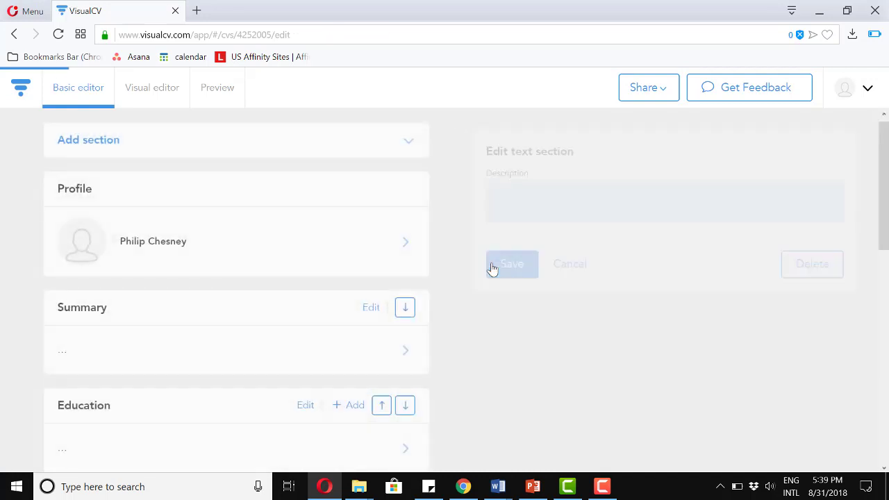
Add a rated Skills section and save its first skill entry.
left_click(334, 153)
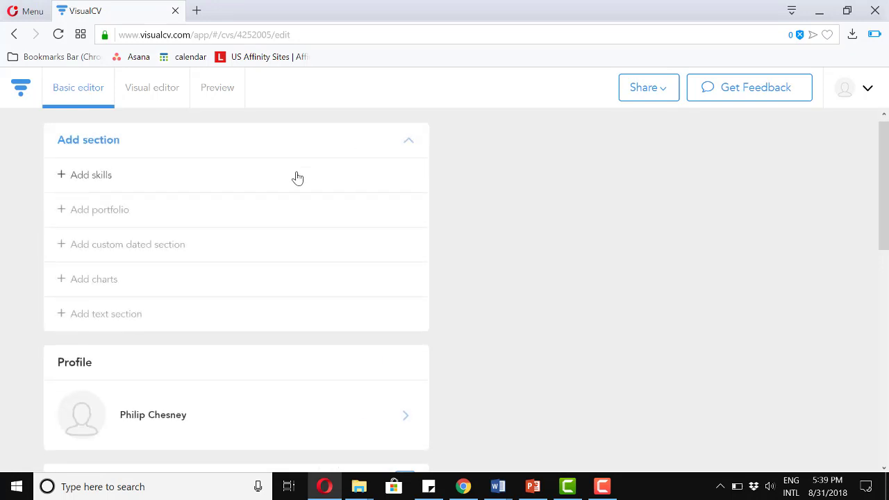
left_click(295, 176)
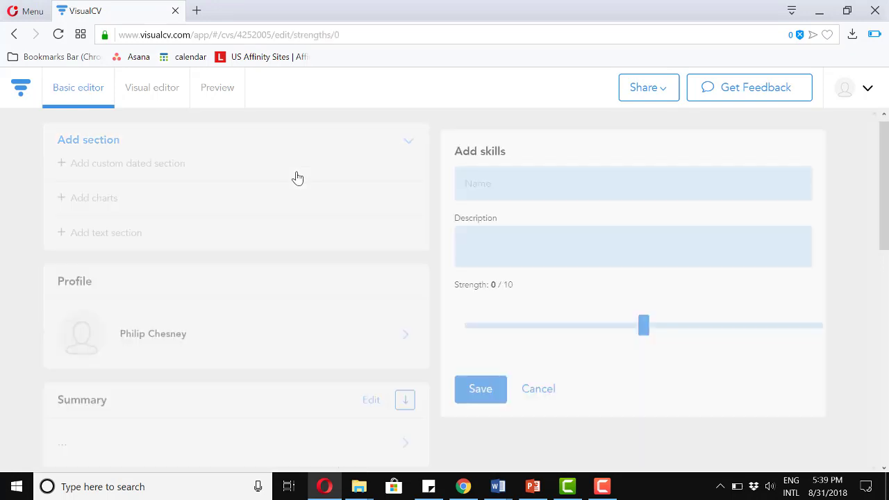
left_click(494, 397)
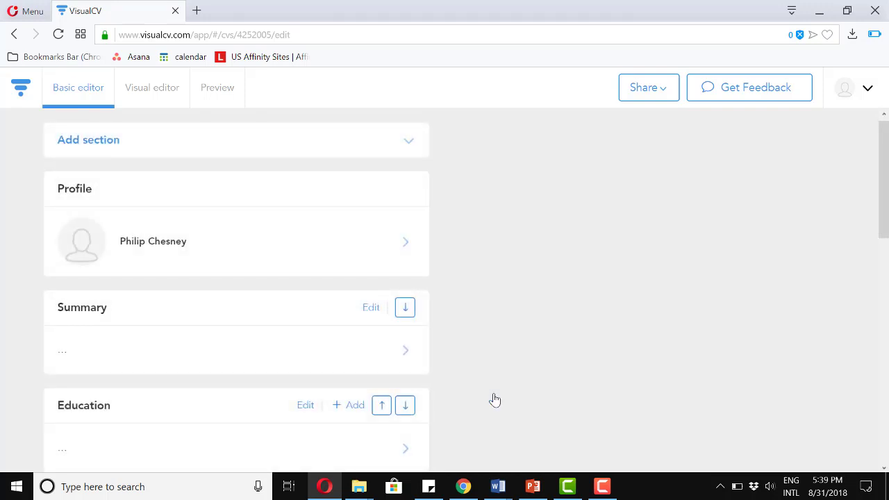
scroll(495, 401, "down", 3)
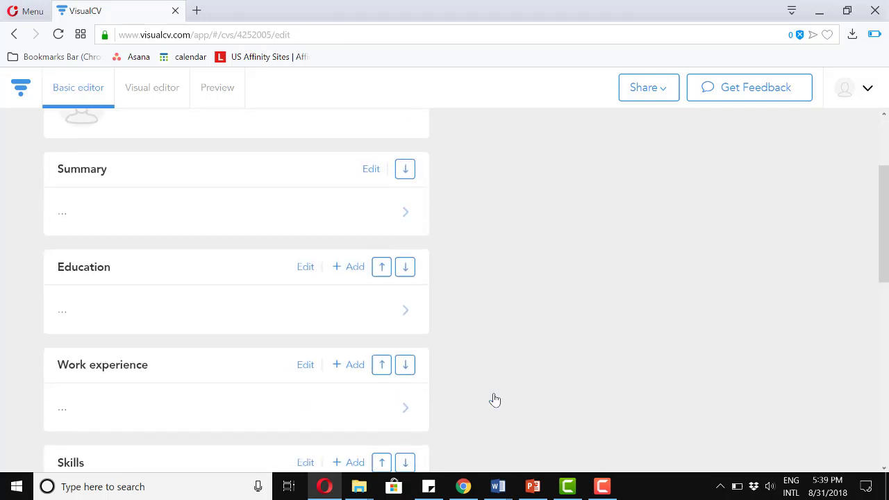
scroll(494, 400, "down", 2)
scroll(495, 400, "up", 5)
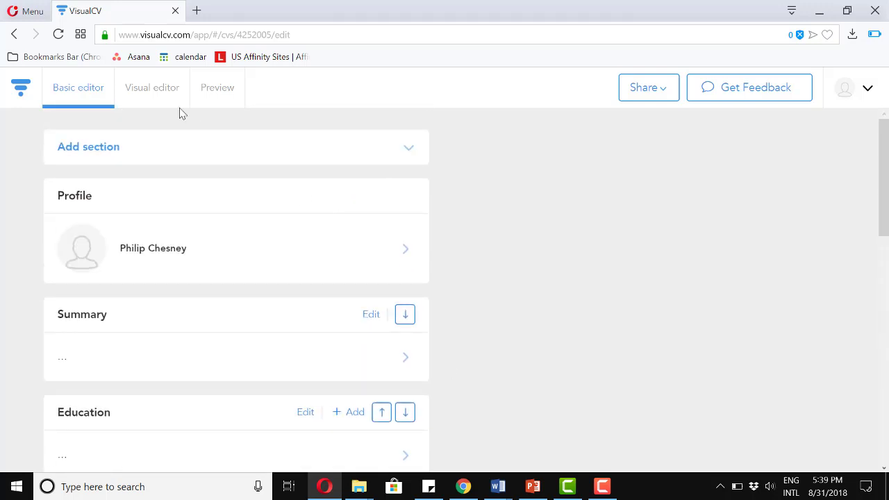
left_click(159, 97)
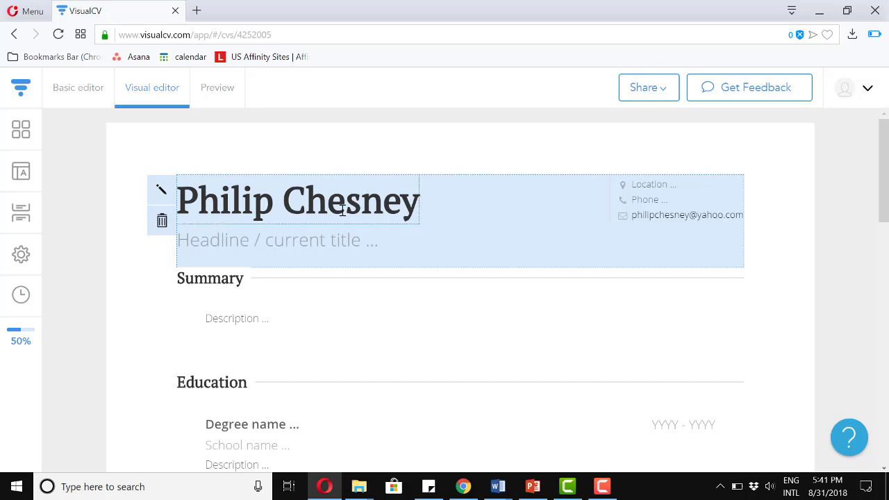
Fill the header's Location with the city and enter the contact phone number.
left_click(647, 185)
type("Schenec")
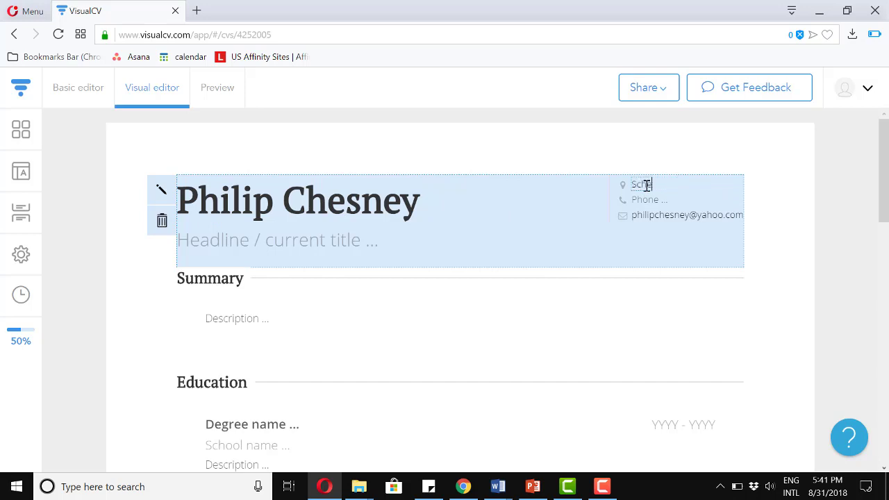
type("tady")
left_click(660, 201)
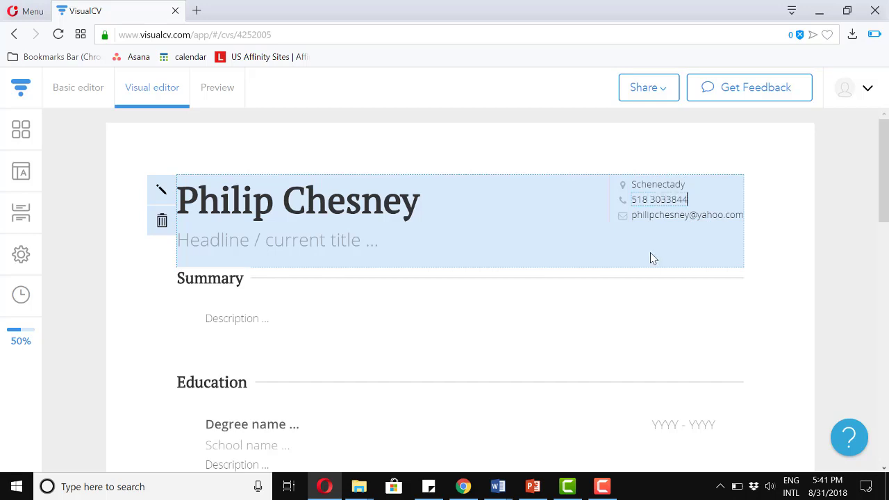
scroll(605, 287, "down", 1)
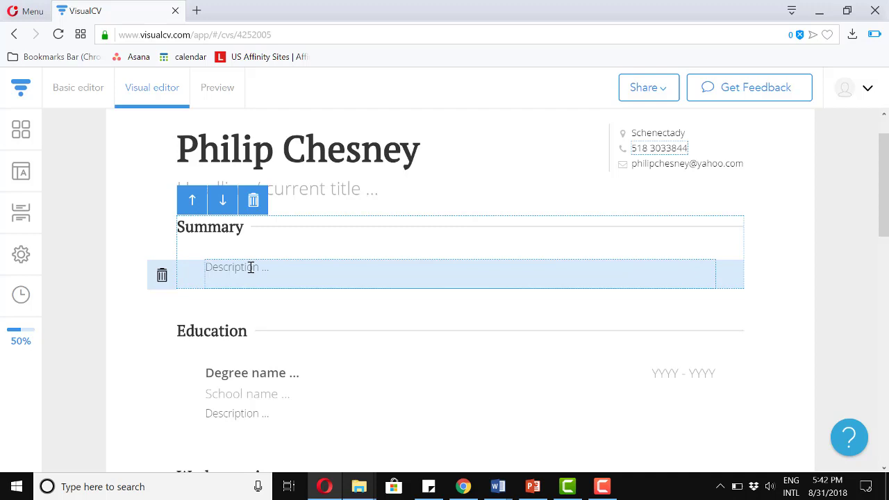
Paste the prepared honor roll, soccer, track and customer-service paragraph into the Summary description.
left_click(251, 268)
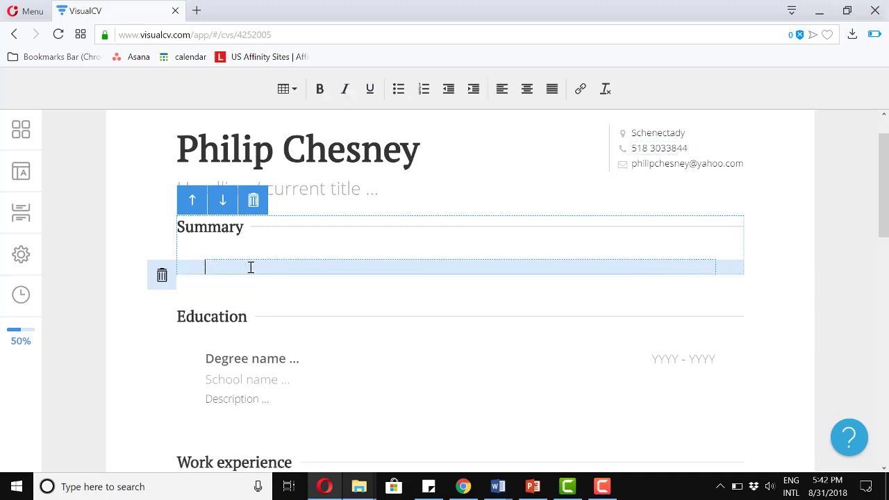
type("Honor roll student and active in soccer and track. Experience in customer service, sales, and creating a great customer experience. Straight A student in History, English, Social Studies, and MVP in soccer.")
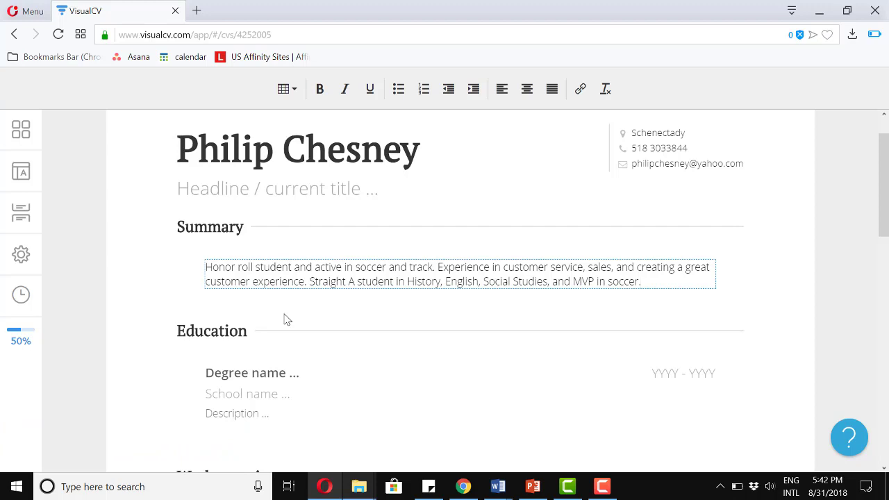
scroll(284, 320, "down", 2)
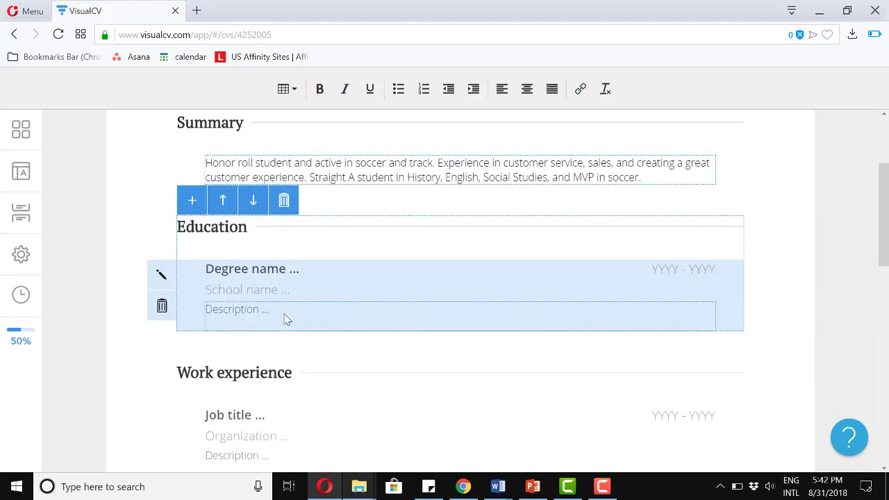
Replace the Education entry's YYYY placeholders with start and end years 20XX - 20XX.
scroll(287, 319, "down", 1)
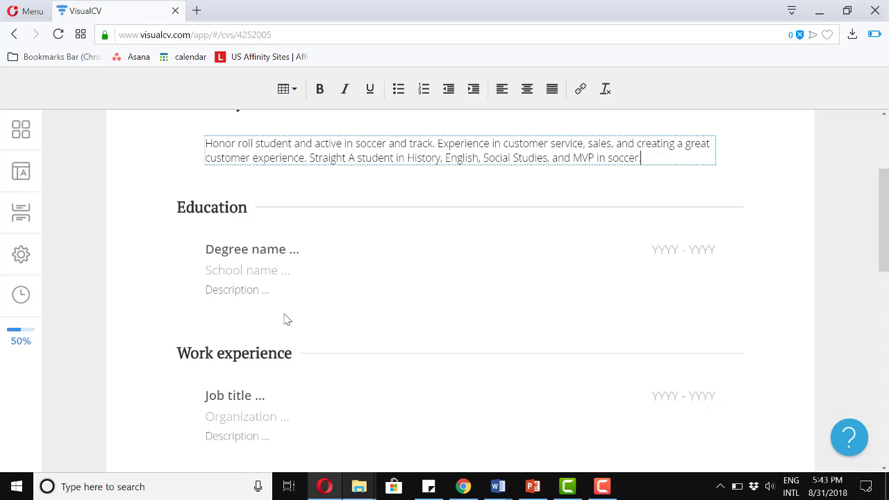
left_click(673, 248)
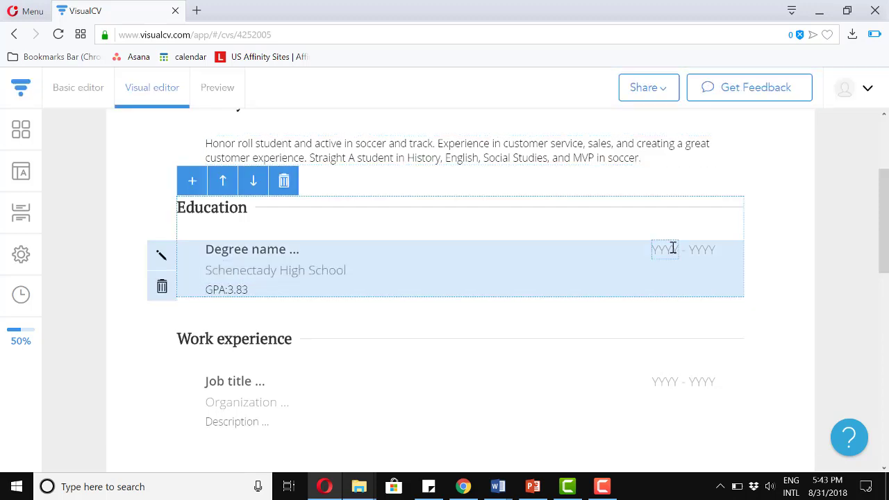
key("BackSpace")
key("BackSpace")
key("BackSpace")
key("BackSpace")
type("20XX")
left_click(708, 248)
key("BackSpace")
key("BackSpace")
key("BackSpace")
key("BackSpace")
type("20XX")
scroll(651, 333, "down", 1)
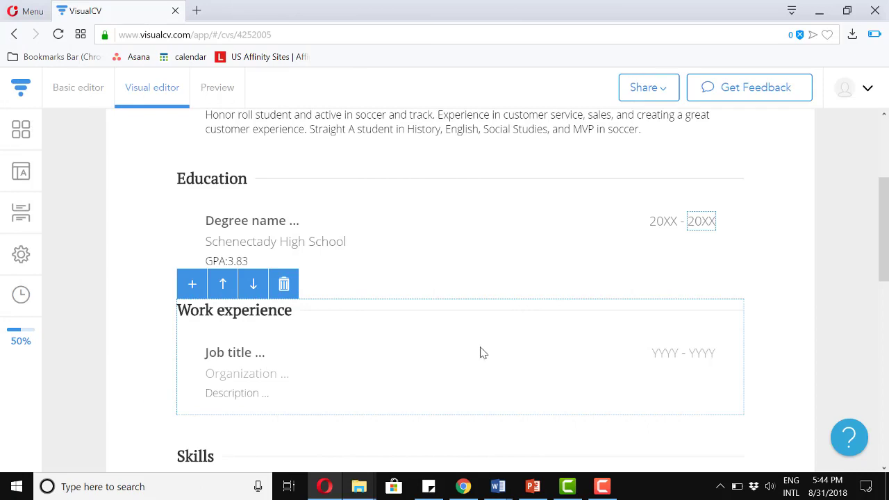
Enter Burger King as the employer and 'crew - Front Counter' as the job title.
mouse_move(477, 357)
scroll(477, 357, "down", 1)
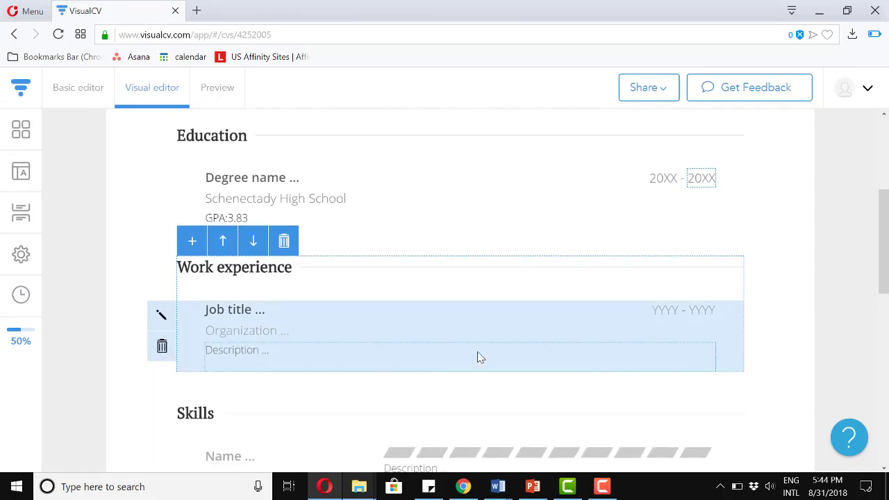
scroll(478, 357, "down", 1)
left_click(256, 310)
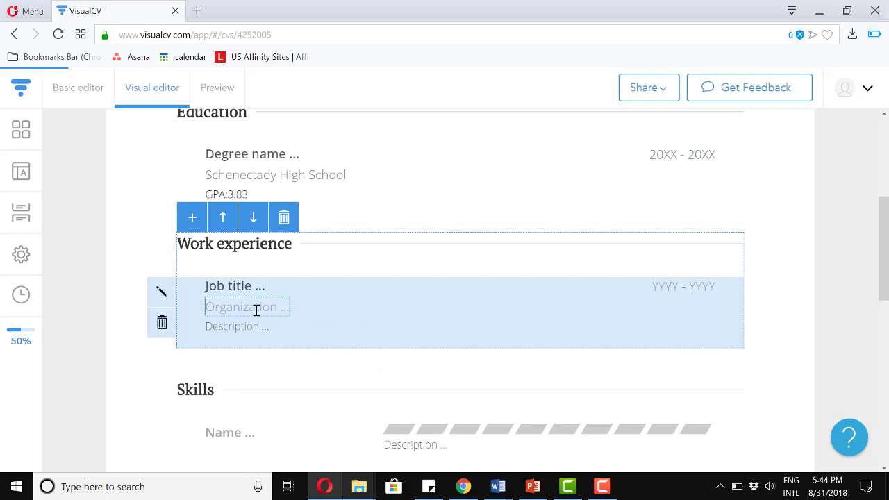
type("Burger King")
left_click(246, 287)
type("crew")
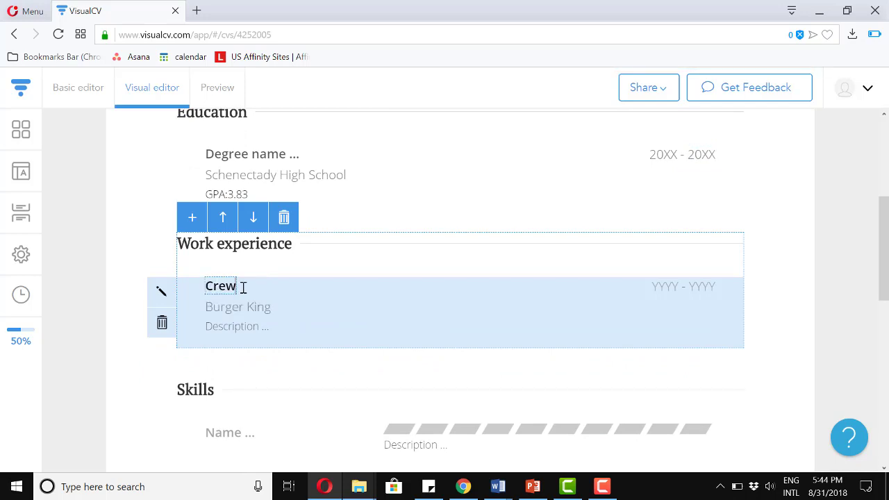
type(" - Front Count")
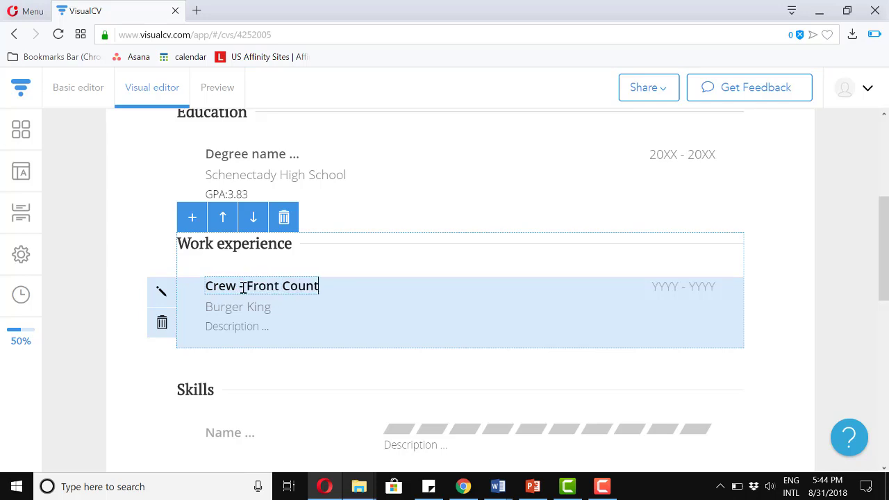
type("er")
Paste the three duty bullets into the job description and insert the missing word 'to'.
left_click(270, 327)
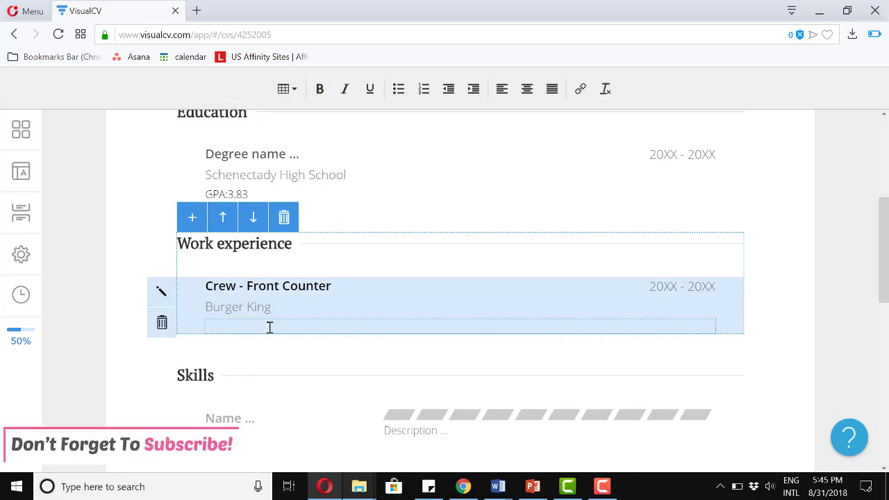
type("Provide excellent customer service to all customers. Serve customers with a smile and help guarantee a great meal experience. Assisted trainer on-board 2 new hires.")
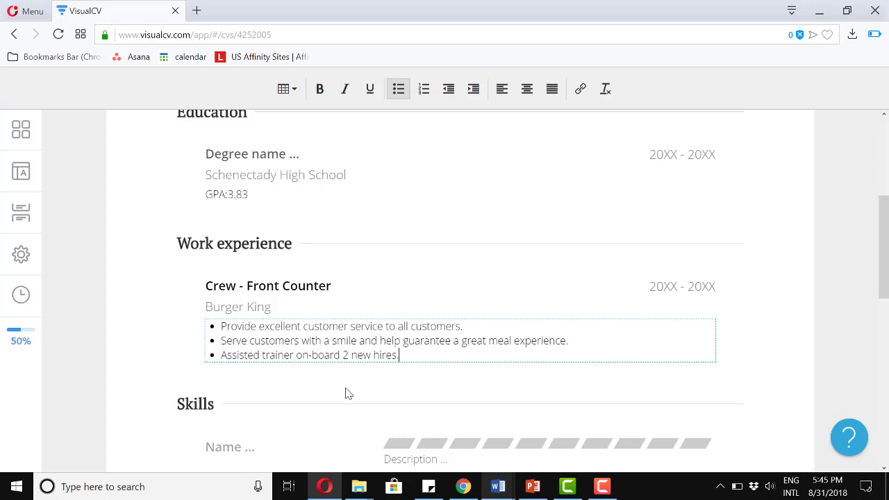
left_click(297, 355)
type("to")
left_click(391, 403)
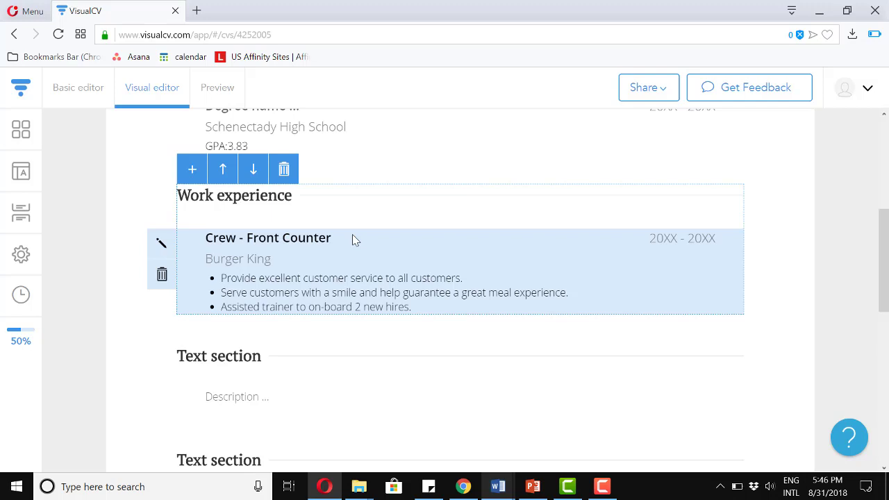
Add a second work entry below Crew - Front Counter and paste the two Lawncare bullets.
left_click(193, 170)
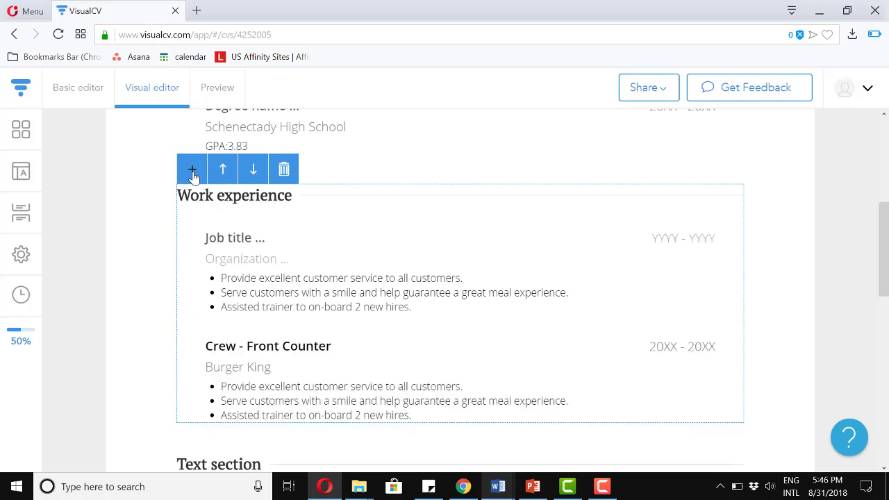
left_click(162, 305)
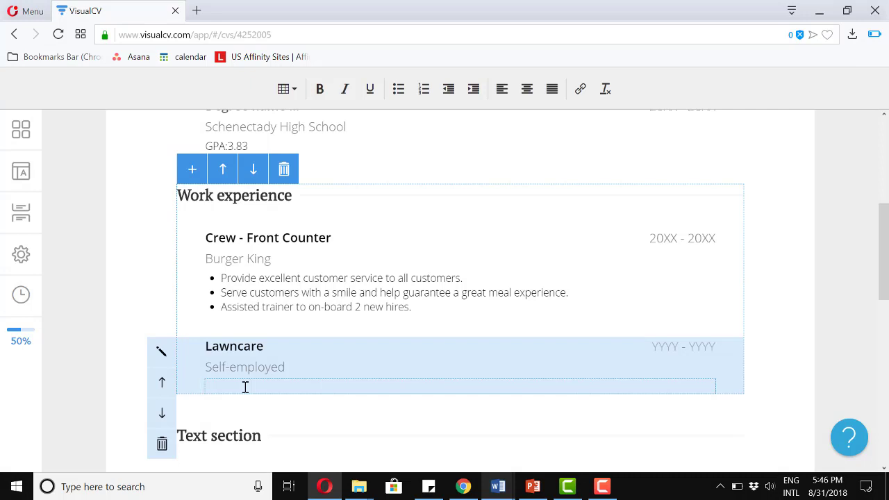
type("Currently take care of 4 neighbors’ lawns each 2X per month. Constantly aim to deliver a high-quality service and push for word of mouth recommendations. Acquired 2 new customers from my current clientèle.")
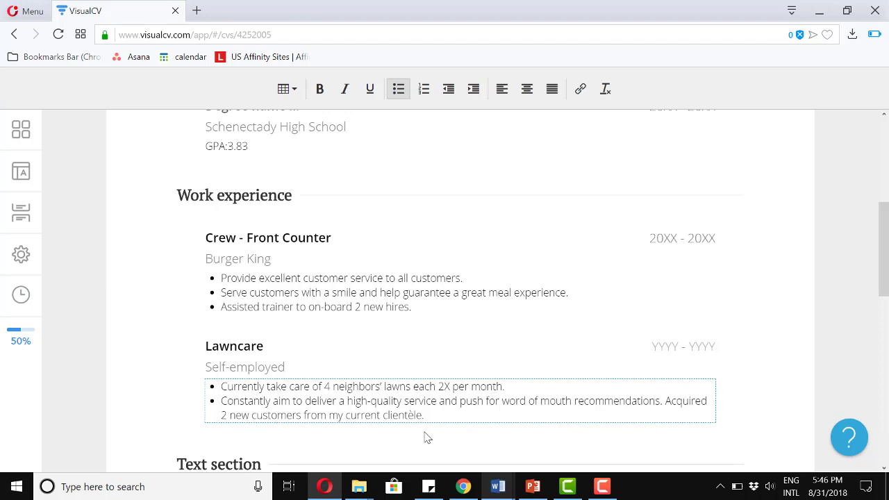
type(".")
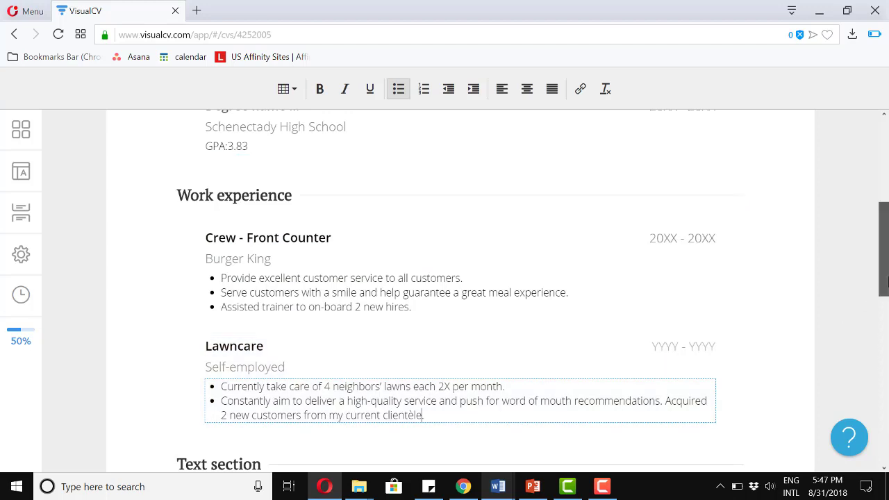
left_click_drag(884, 280, 886, 312)
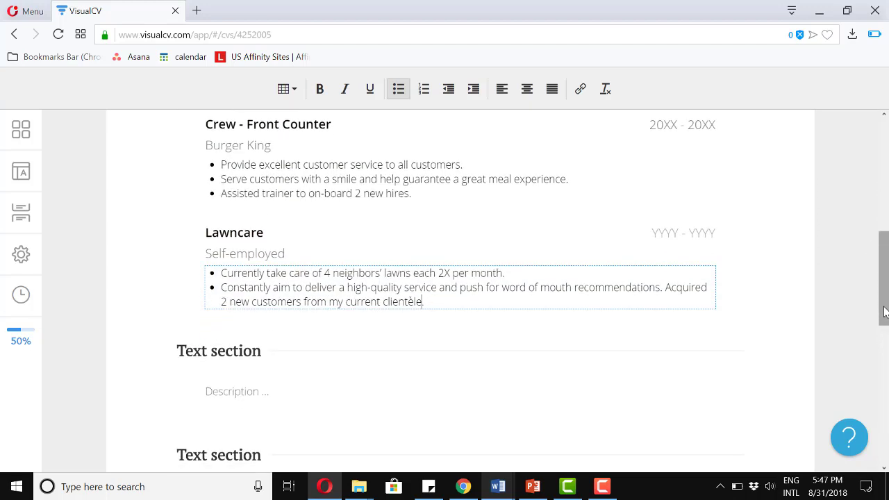
Rename the first text section to Achievements and enter its three award and grade bullets.
left_click(230, 351)
type("Achieveme")
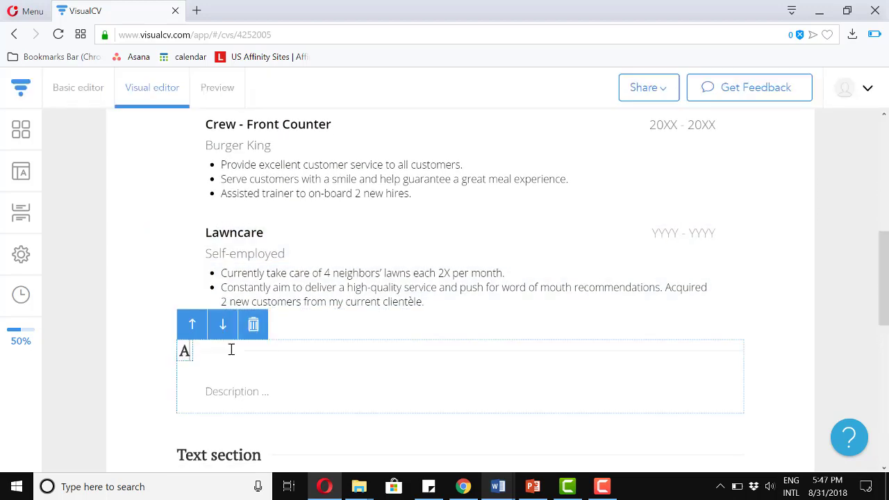
type("nts")
left_click(231, 395)
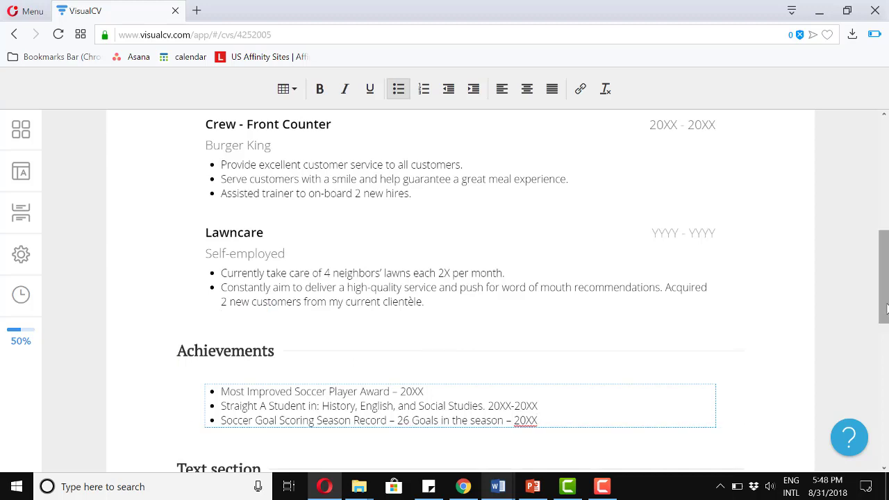
left_click_drag(887, 308, 861, 354)
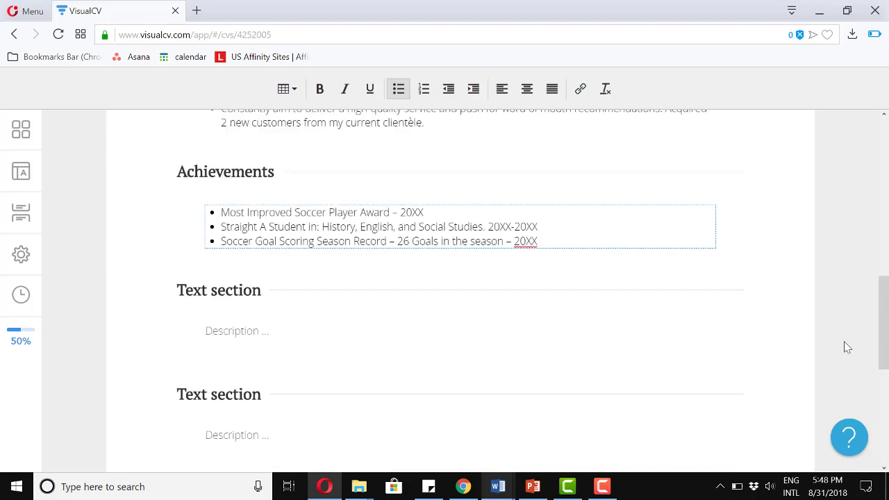
Retitle the next text section 'Volunteer Experience' and paste the City Mission, Salvation Army and mission trip entries.
triple_click(214, 288)
type("Volunteer Experience")
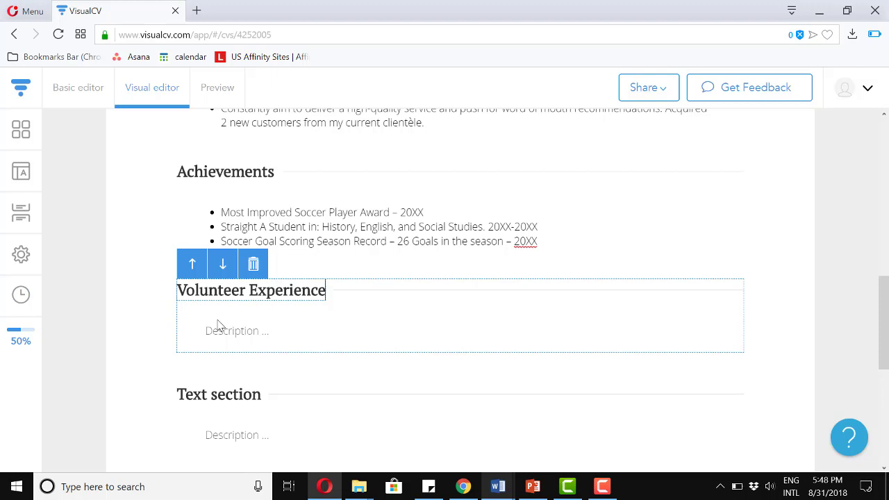
left_click(217, 328)
type("City Mission – Soup Kitchen – Serving dinners 20XX-20XX Salvation Army – Help box clothing to send to zones in need. Mission Trip – 3 weeks in El Salvador helping reconstruct an orphanage after an earthquake.")
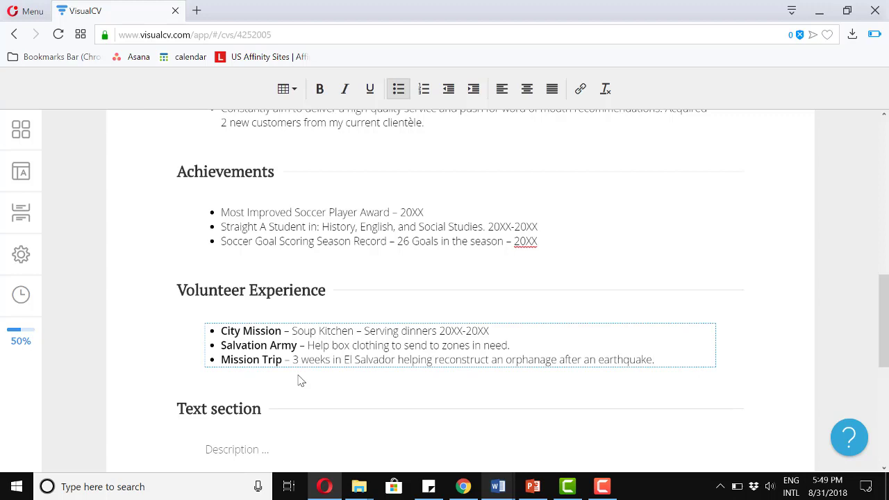
Replace the new text section's placeholder title with 'Interests'.
left_click(300, 380)
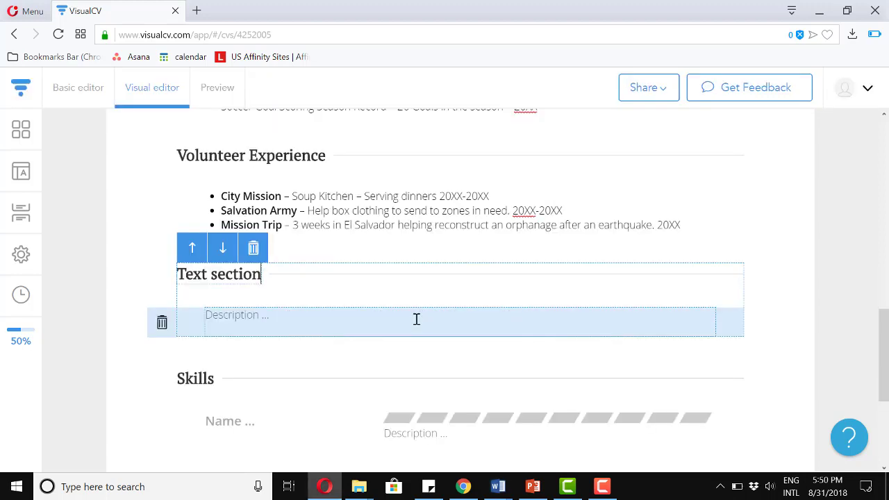
key("ctrl+a")
type("Interests")
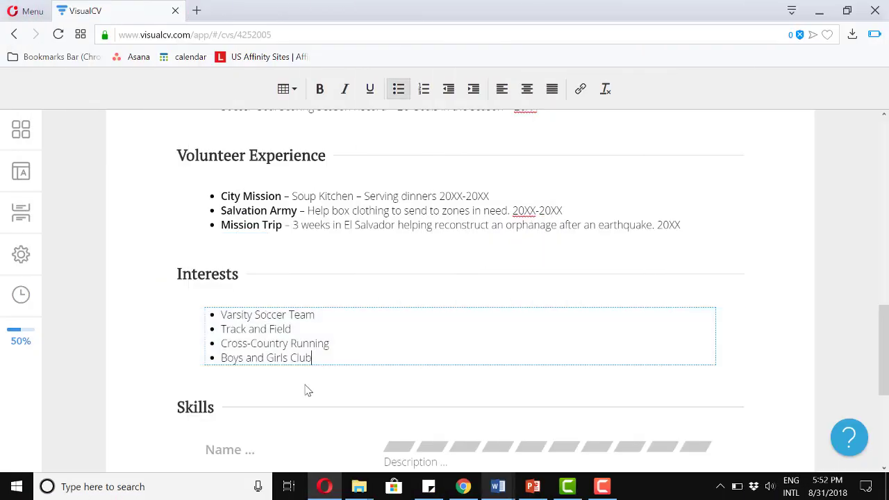
scroll(307, 389, "down", 3)
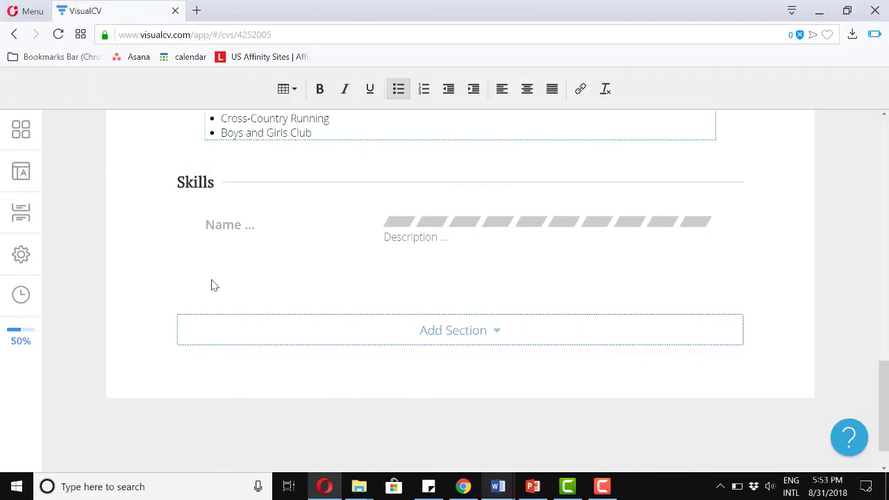
Add the skill Spanish with a strength rating of 10 out of 10.
mouse_move(221, 244)
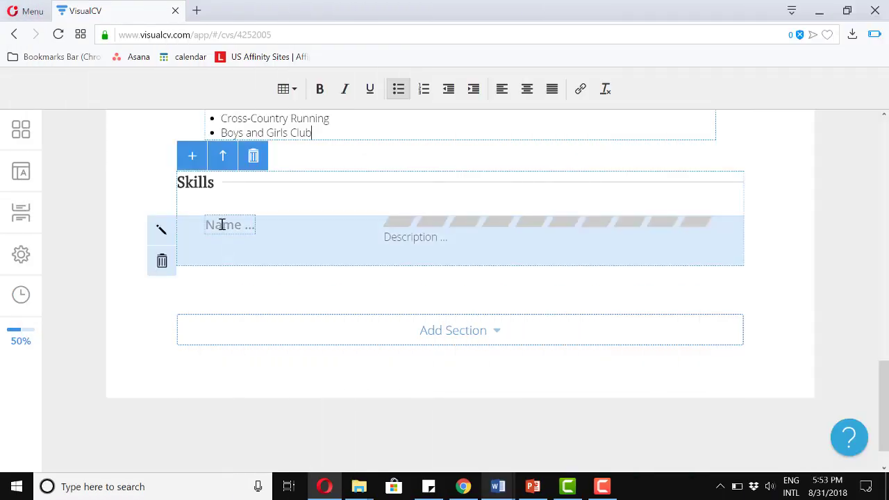
left_click(221, 224)
type("Spanish")
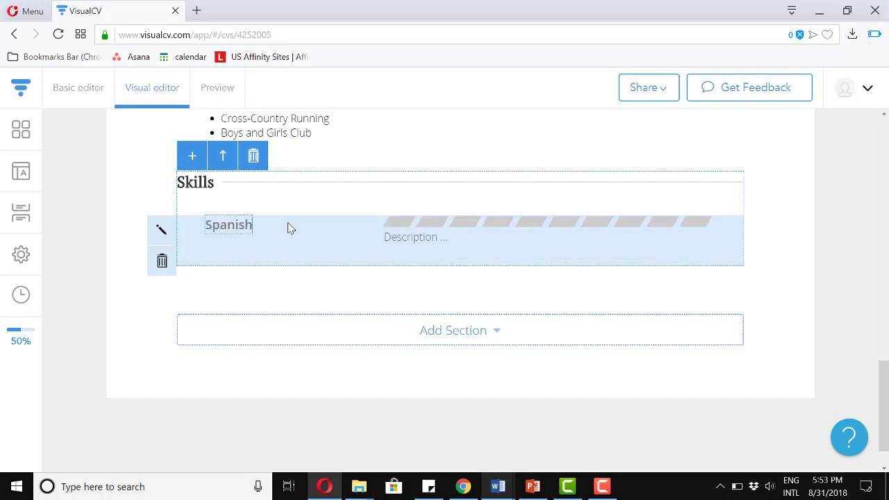
left_click(162, 230)
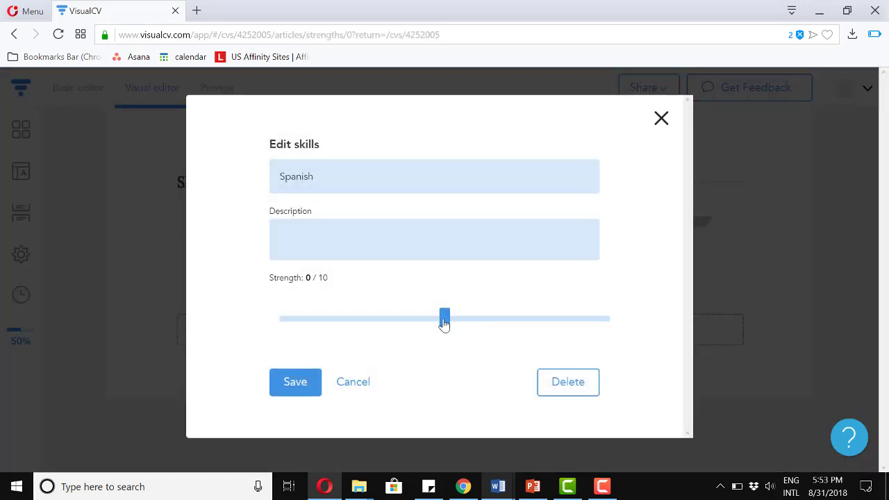
left_click_drag(452, 321, 614, 329)
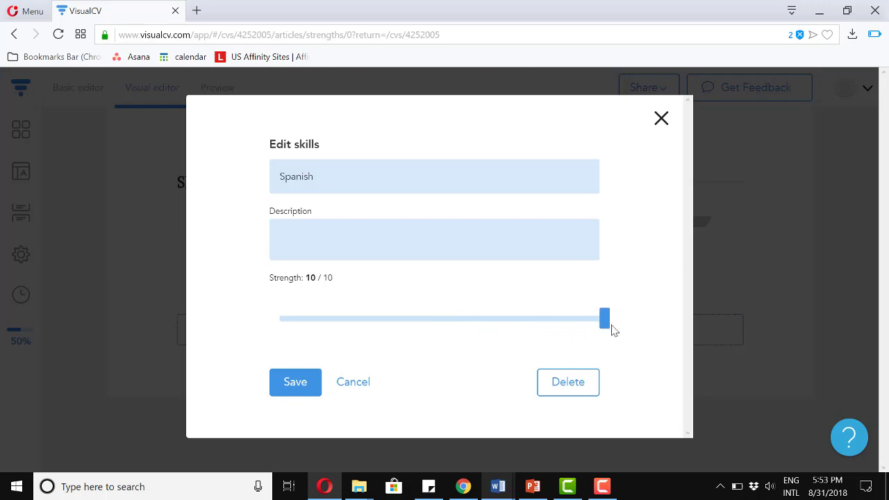
left_click(298, 392)
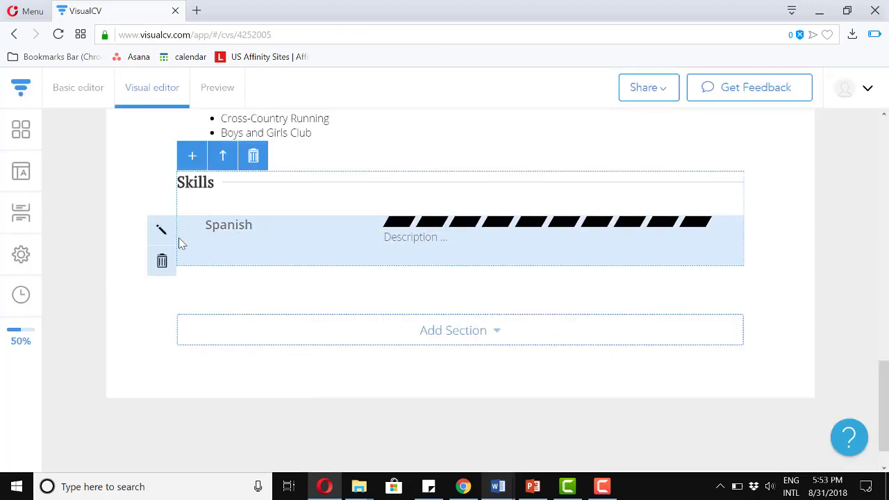
Add a new skill, Adobe Photoshop, rated 8 out of 10.
left_click(193, 160)
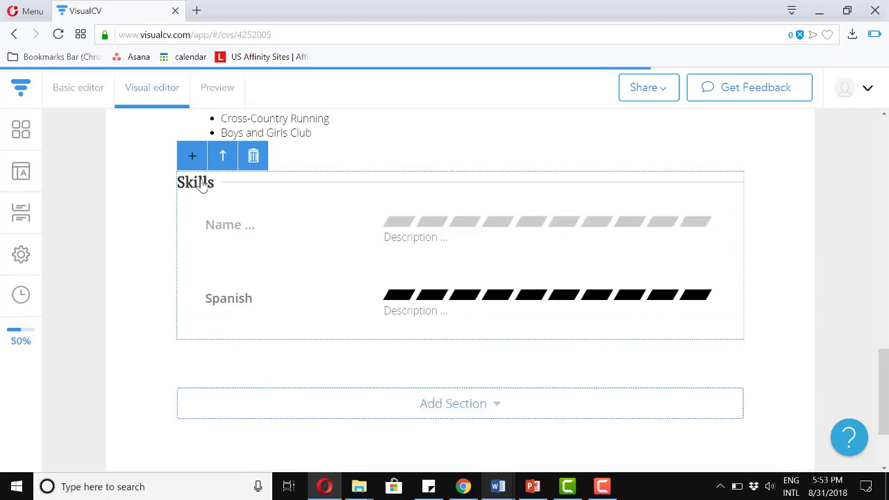
left_click(229, 224)
type("Adobe Photo")
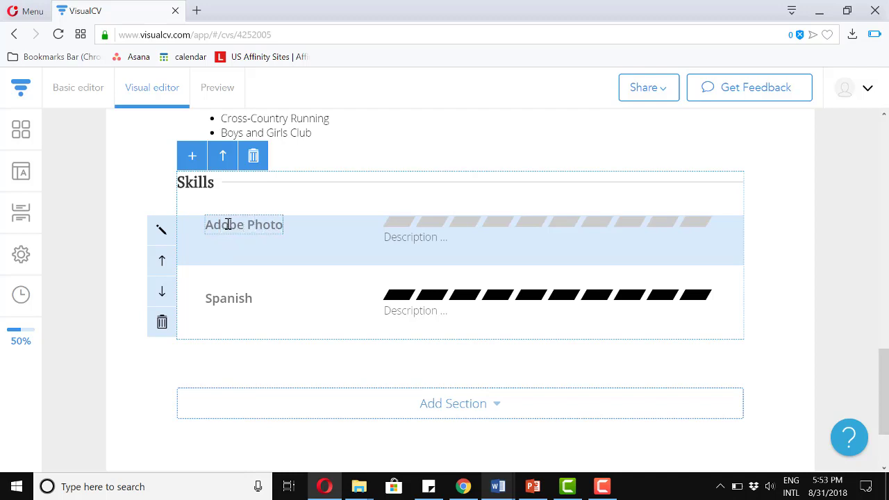
type("shop")
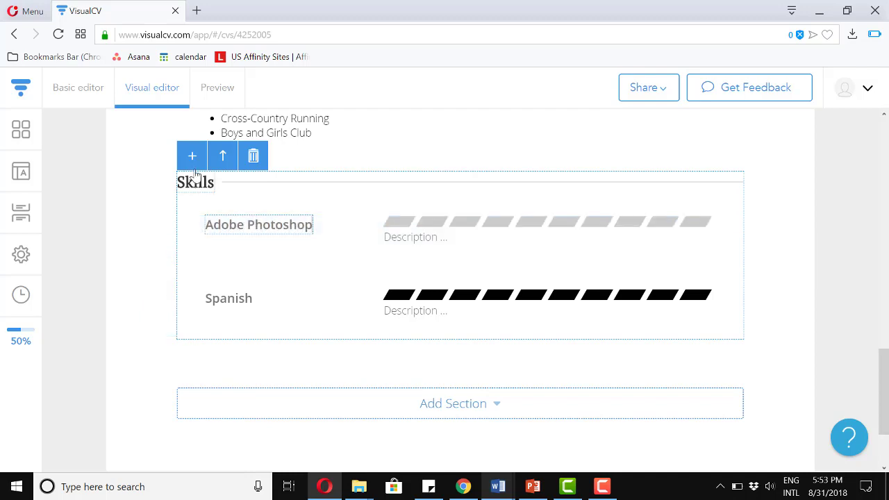
left_click(161, 233)
left_click_drag(445, 318, 535, 313)
left_click(535, 314)
left_click(308, 383)
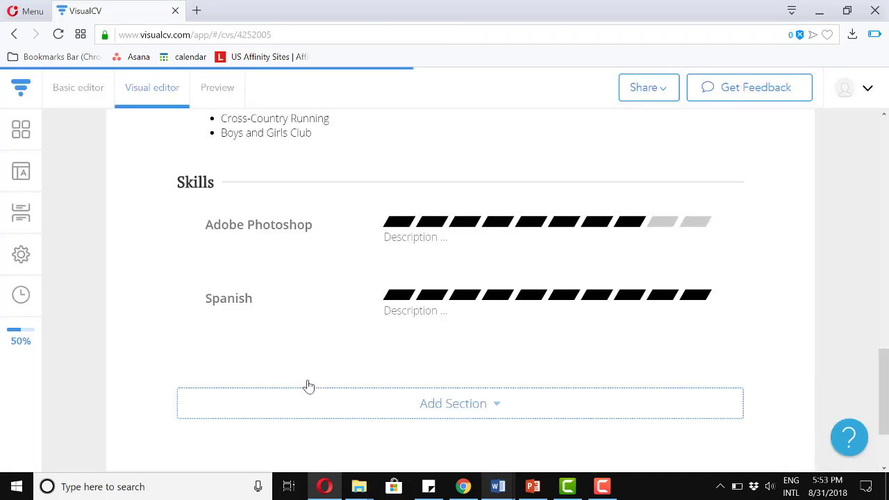
Add a third skill, Camtasia, rated 8 out of 10.
mouse_move(206, 182)
left_click(192, 157)
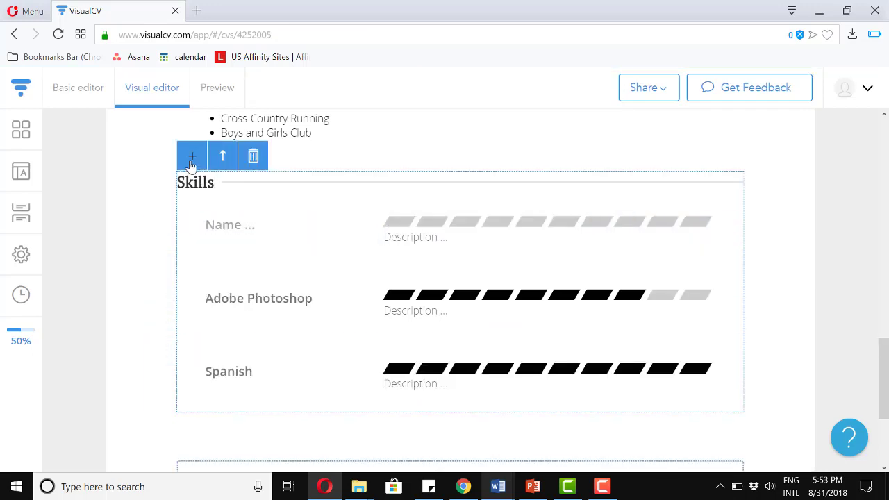
left_click(223, 226)
type("Camtasia")
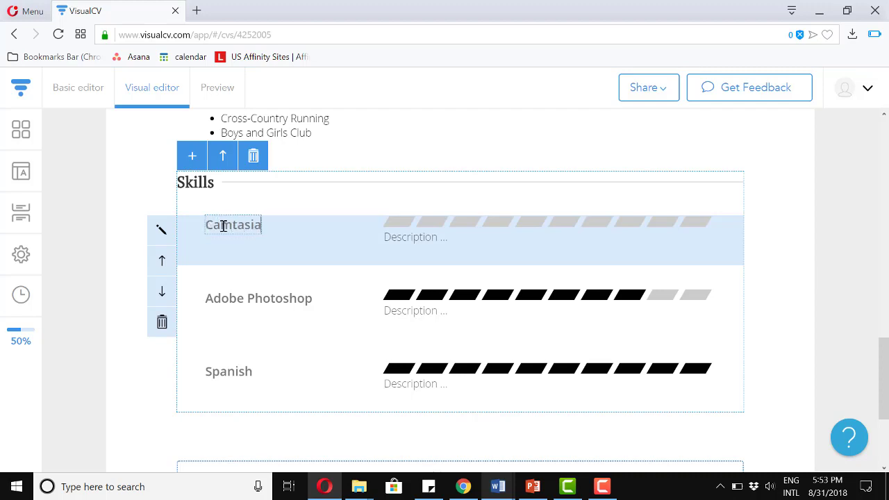
left_click(161, 230)
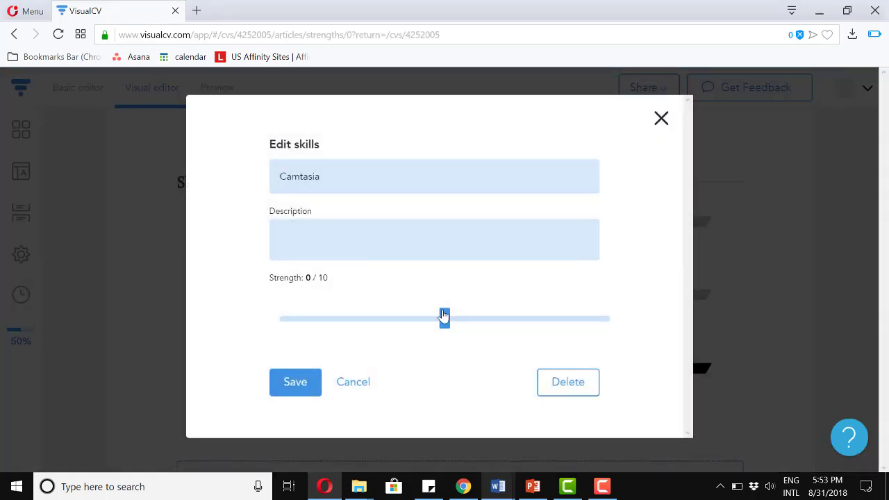
left_click_drag(460, 321, 555, 310)
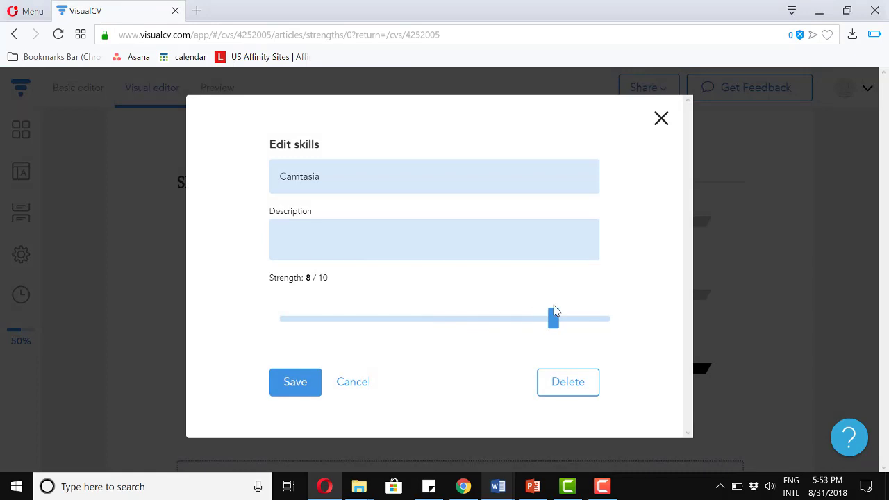
left_click(303, 384)
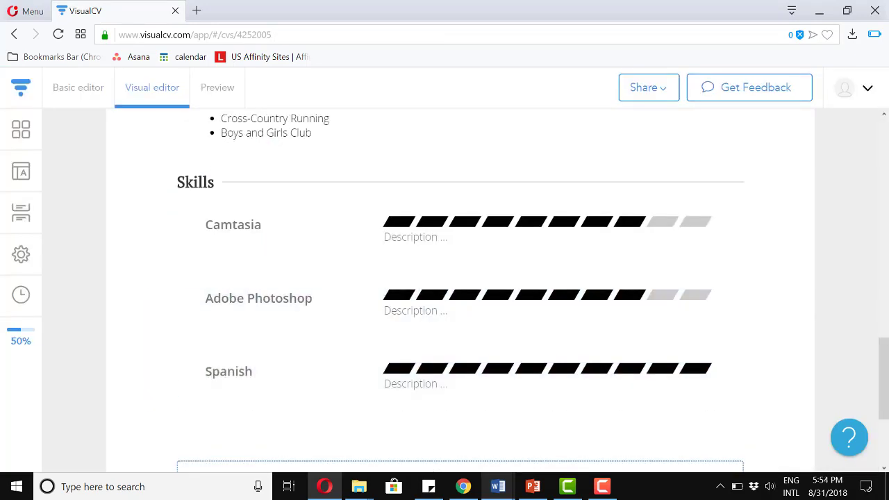
In the Appearance settings, lower the section margins from 300% to 245%.
scroll(854, 336, "up", 10)
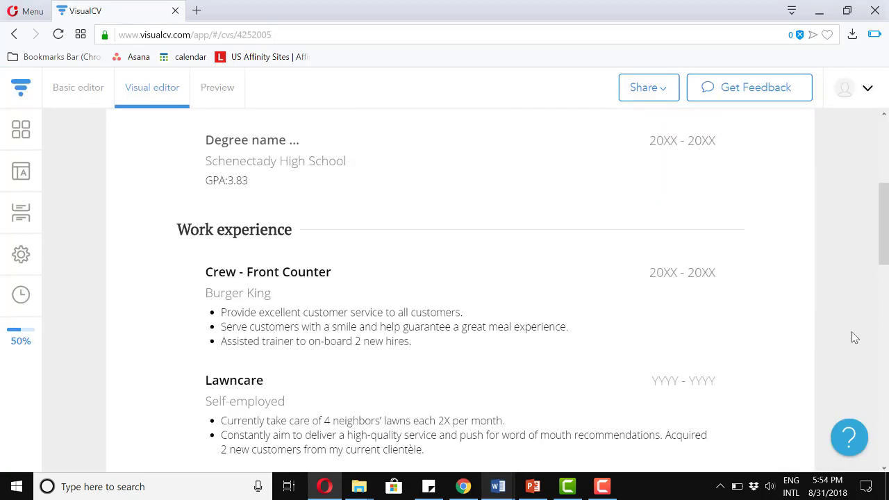
scroll(854, 336, "up", 5)
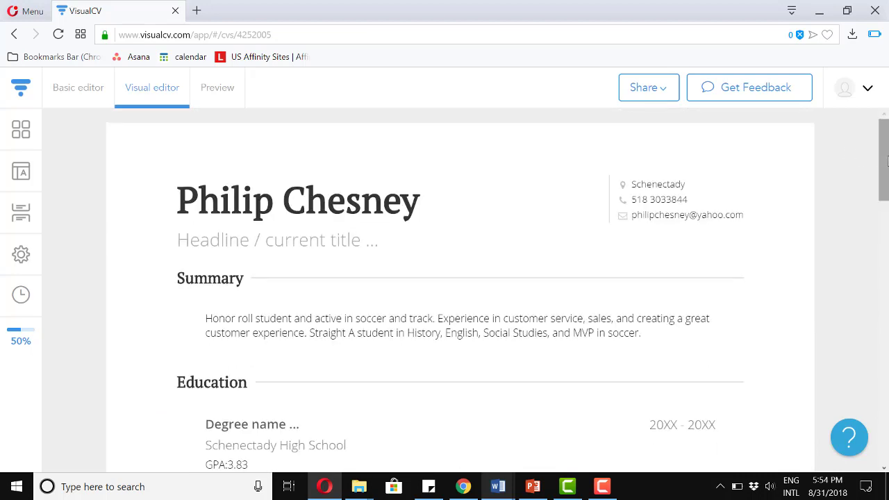
left_click_drag(887, 161, 868, 350)
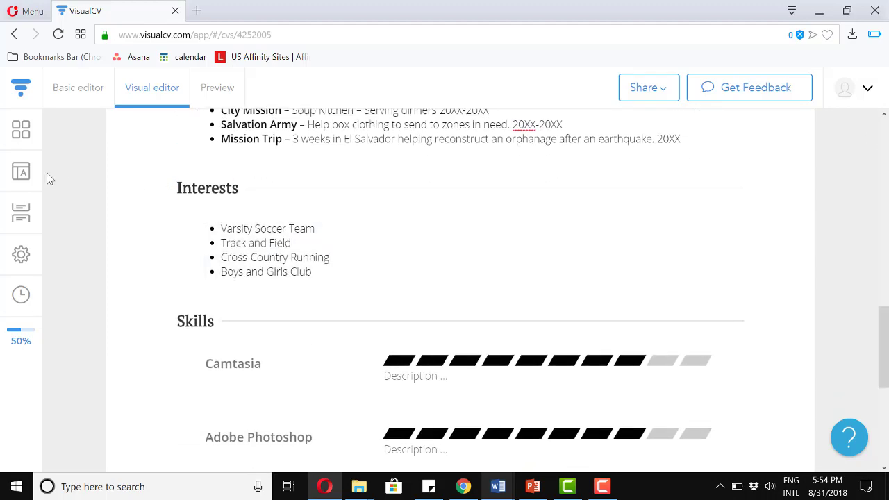
left_click(23, 180)
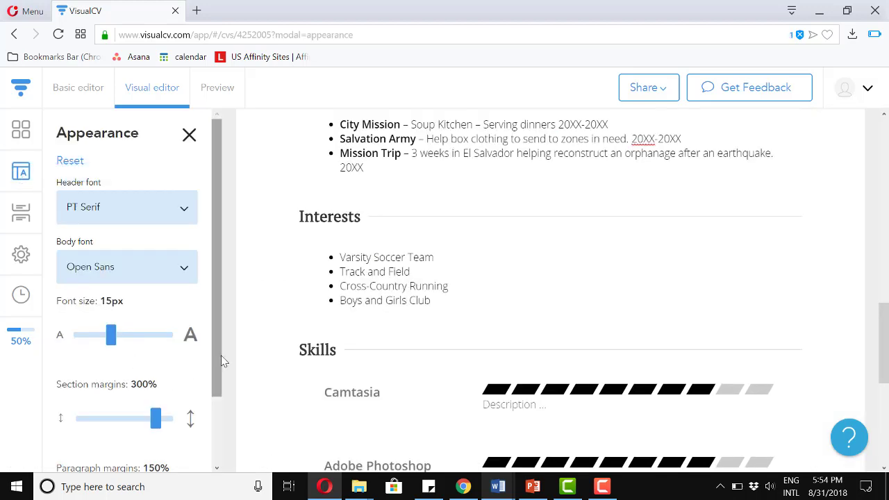
left_click_drag(219, 359, 214, 421)
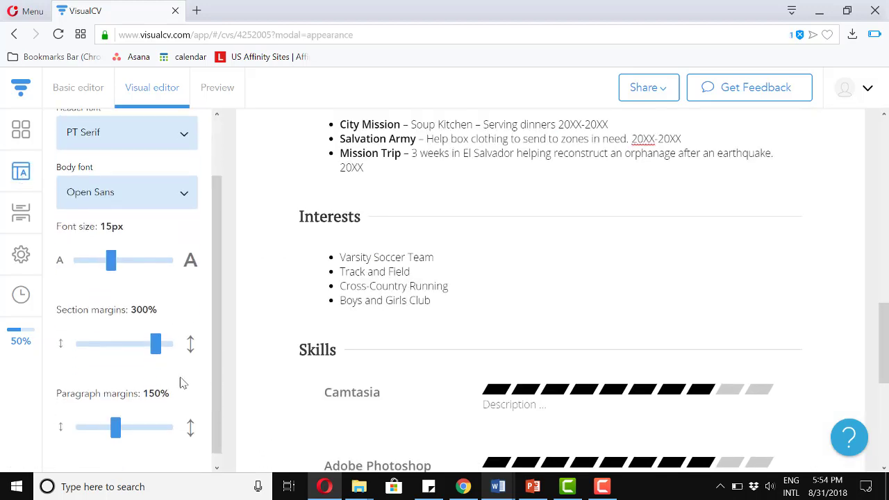
left_click_drag(157, 349, 141, 349)
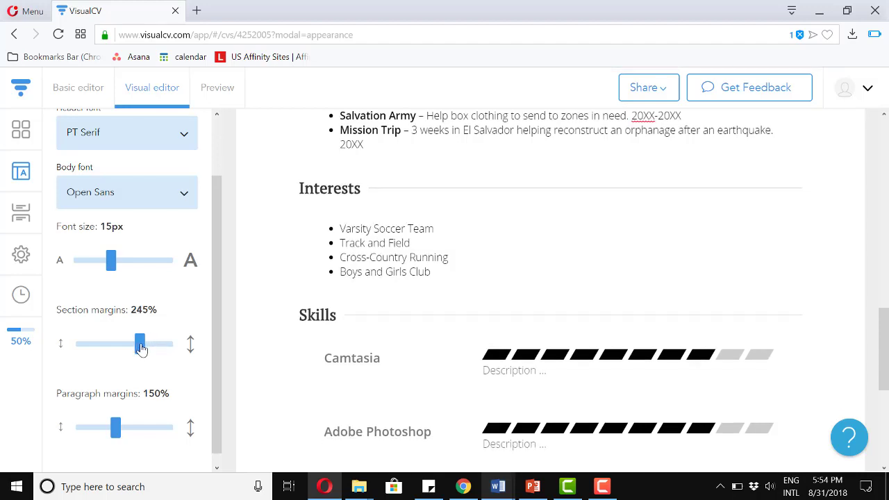
Switch to the Preview tab to view the whole résumé from header to Skills.
left_click(218, 89)
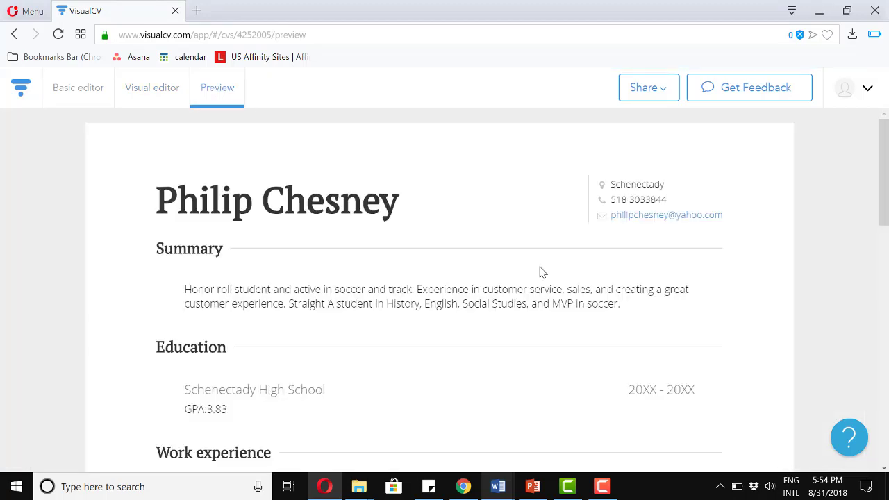
left_click_drag(886, 193, 877, 188)
Export the résumé using Share > Download PDF.
left_click(663, 93)
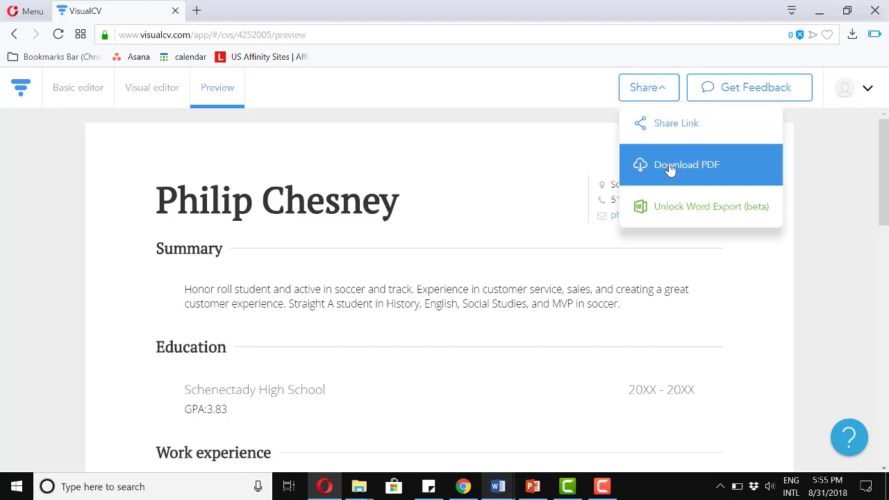
left_click(817, 248)
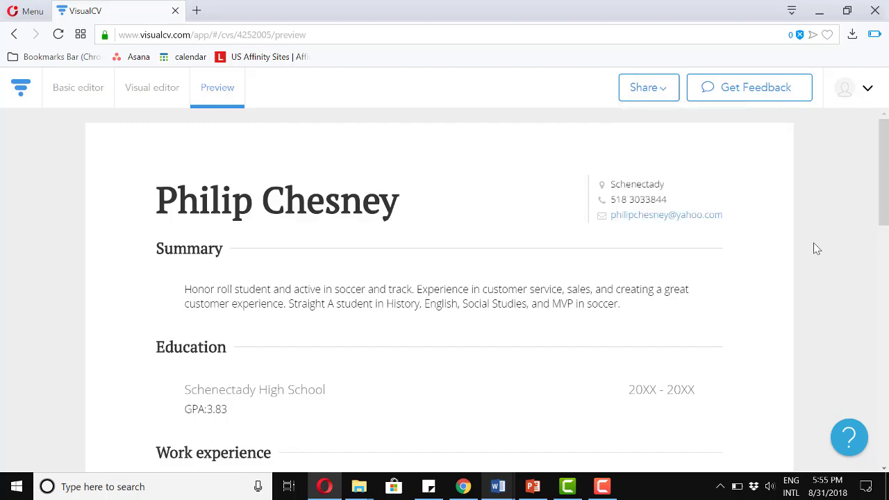